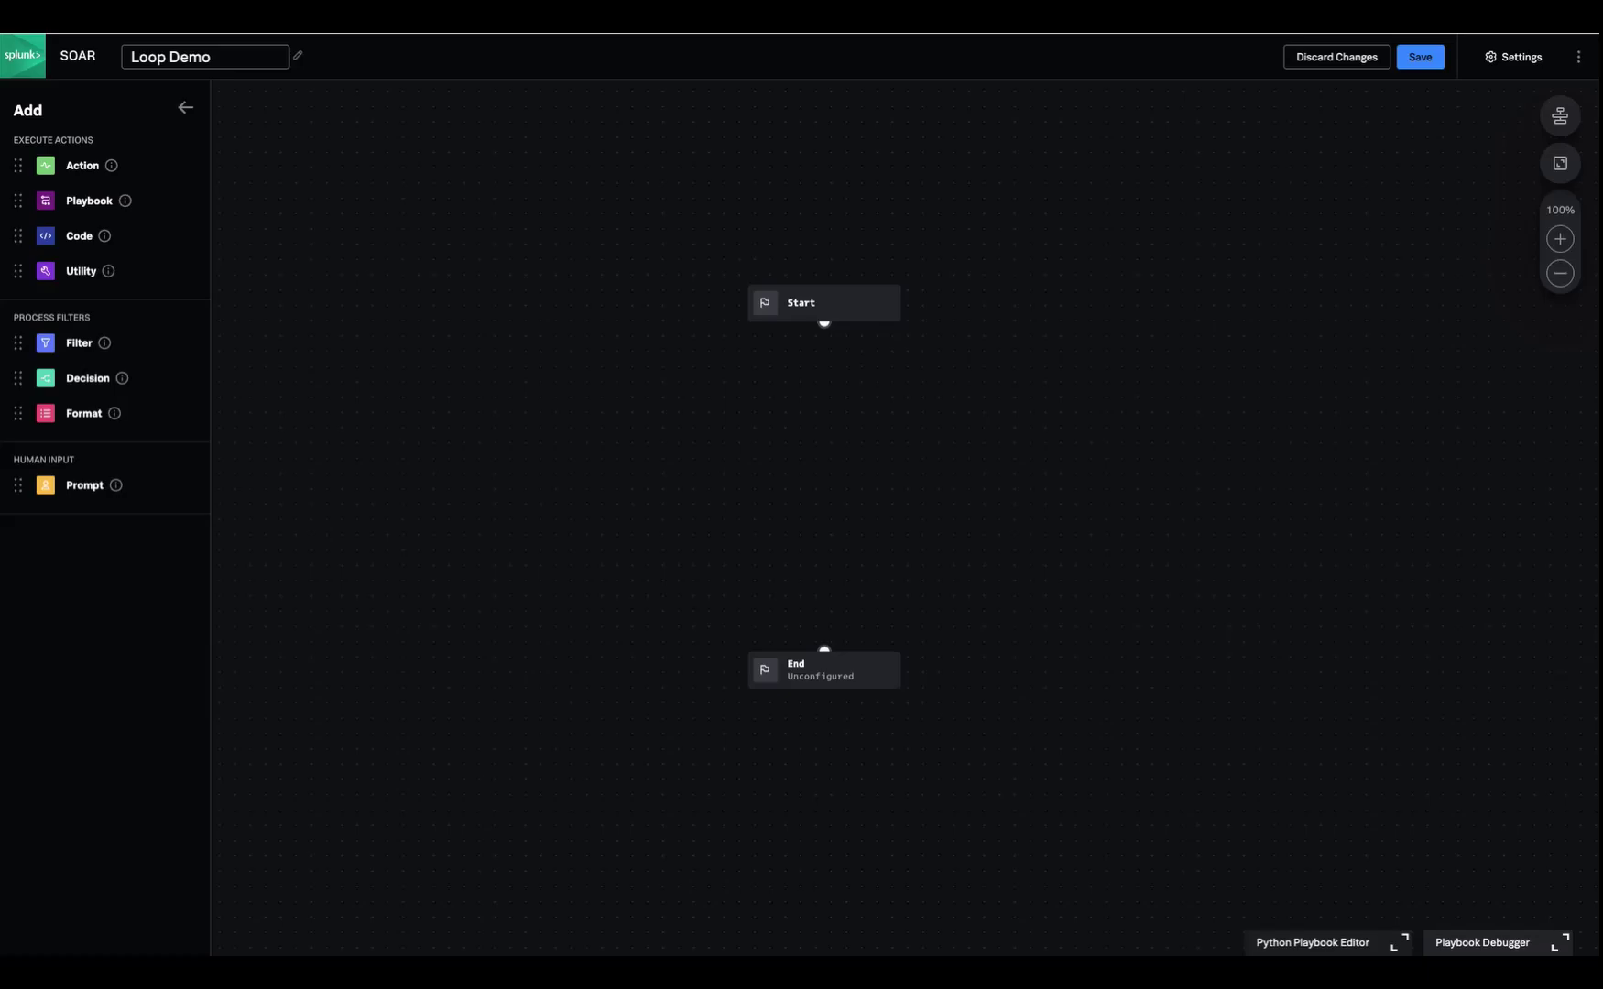
Step: Add an Abnormal Security list threats action block to the playbook canvas
drag(82, 165, 453, 424)
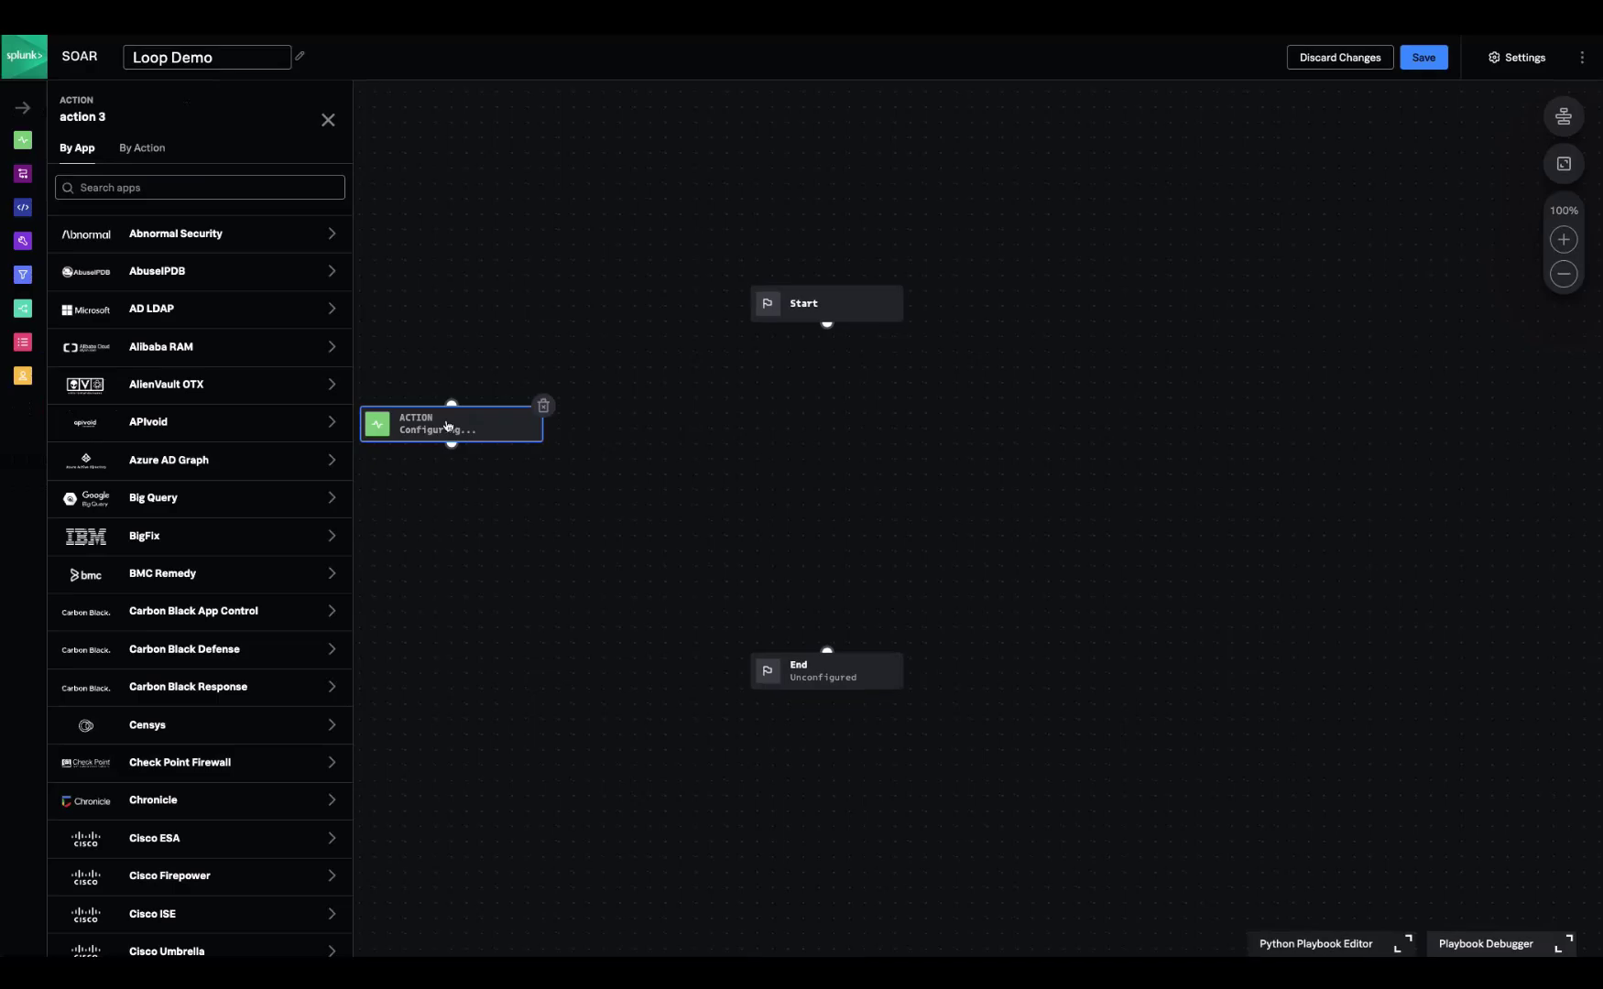
click(217, 236)
click(186, 265)
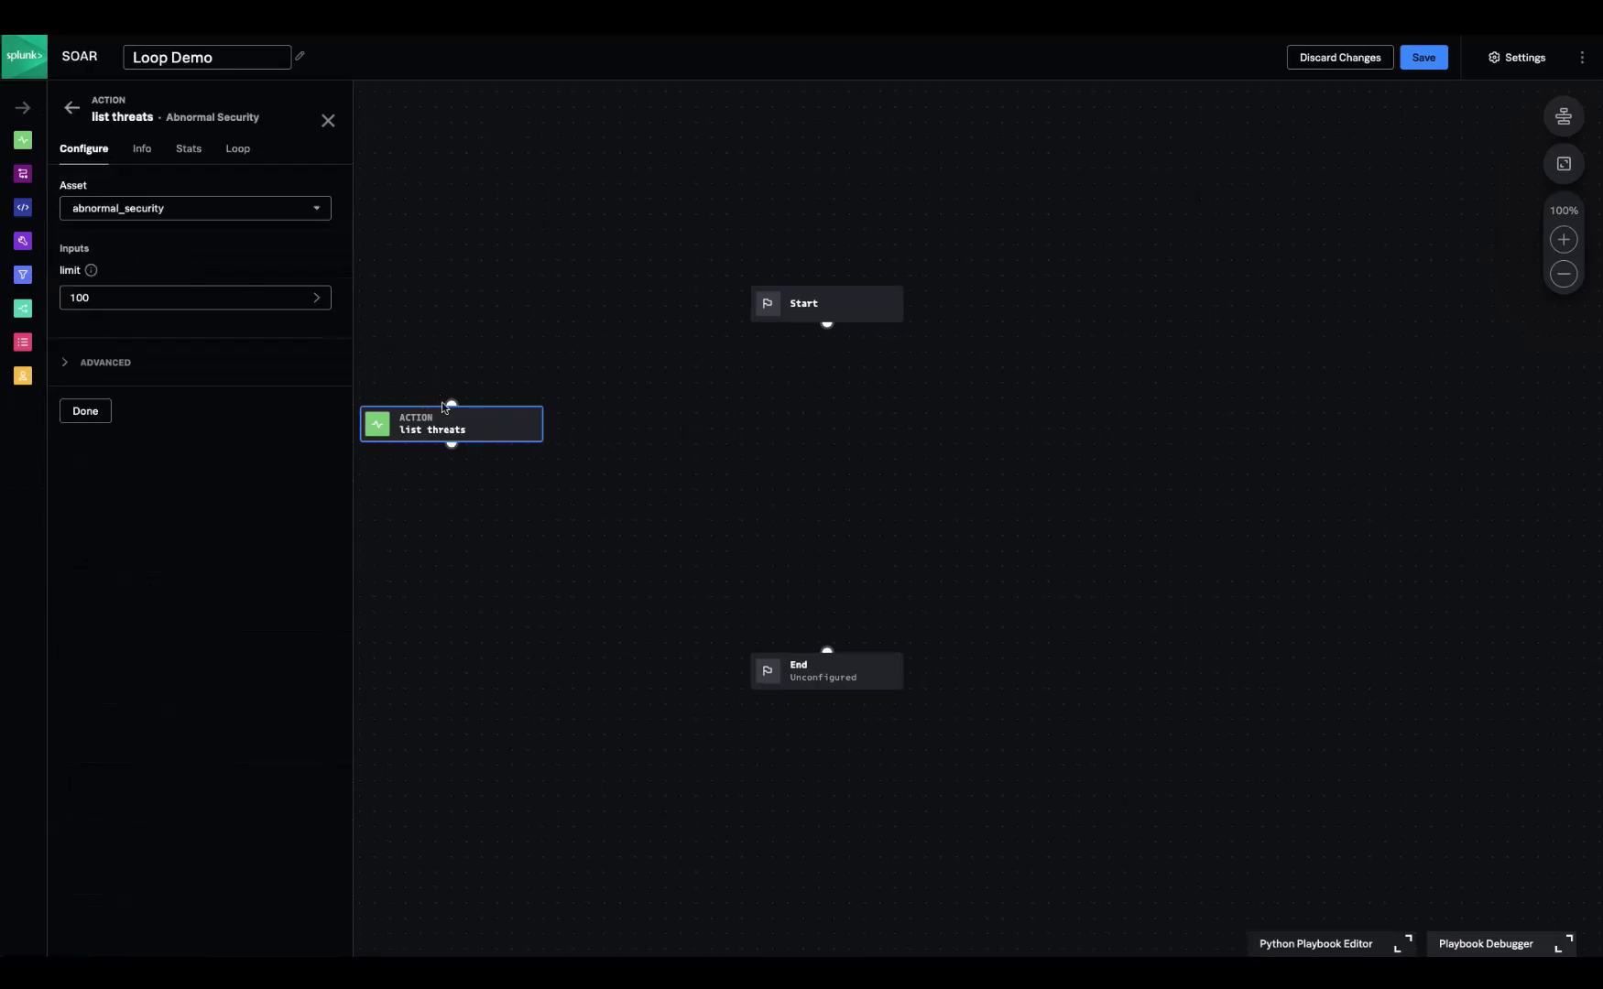
drag(473, 429, 543, 430)
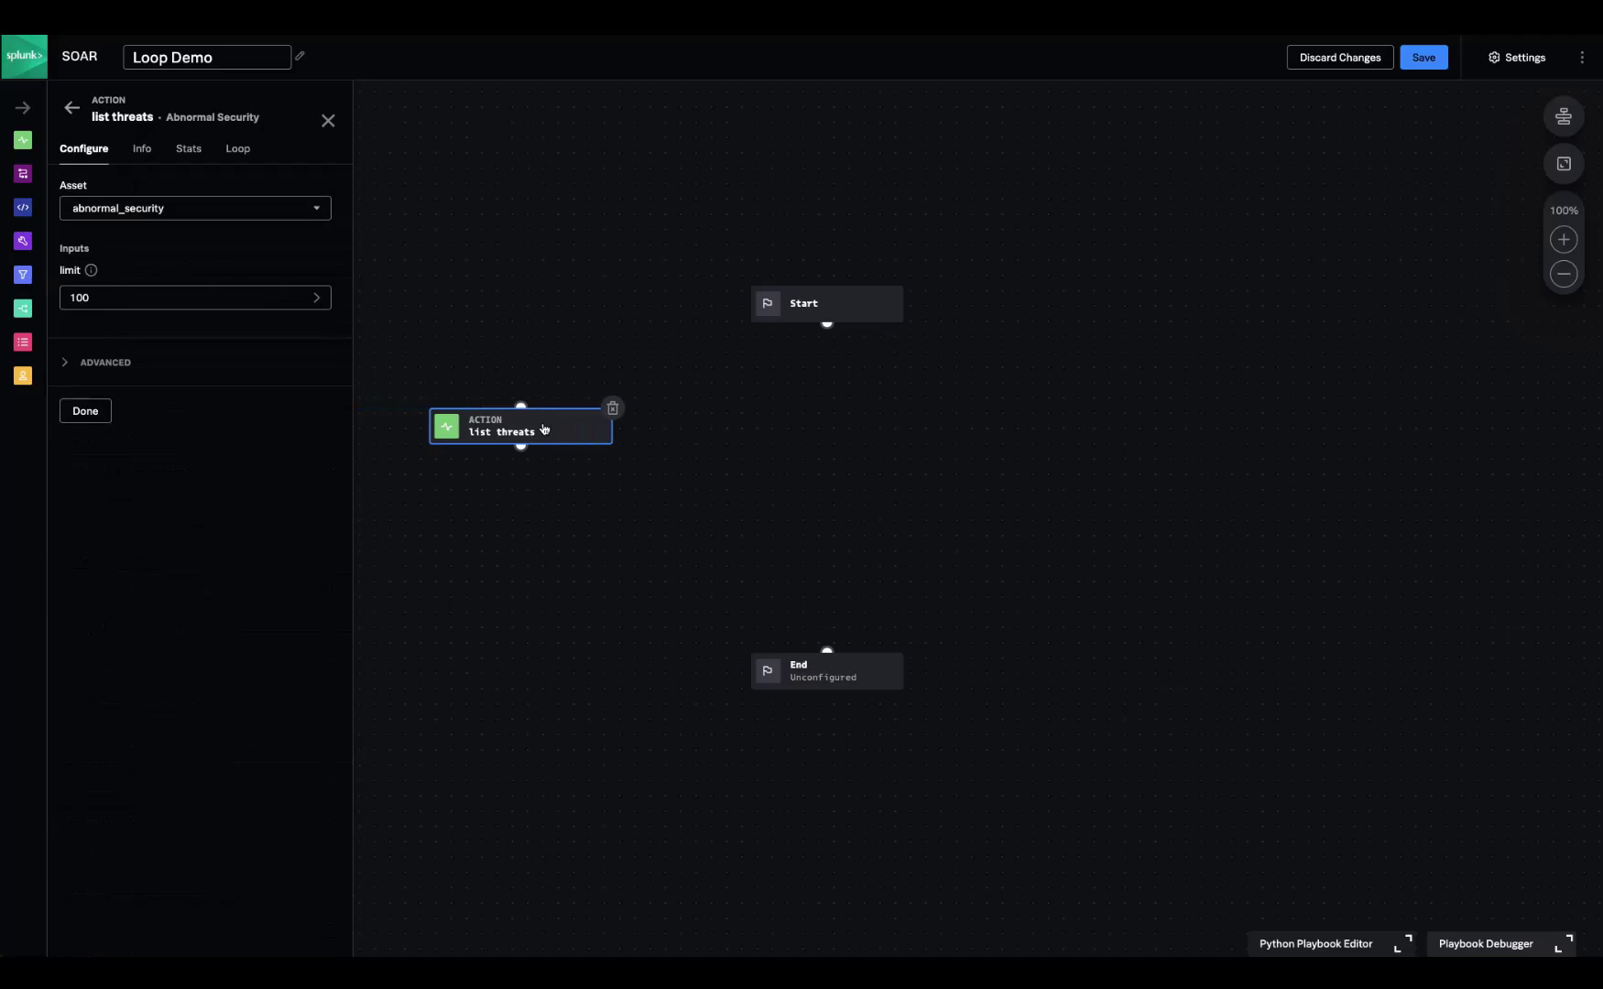
Step: Enable looping on list threats: up to 10 times with a 1-second pause
click(242, 152)
click(83, 191)
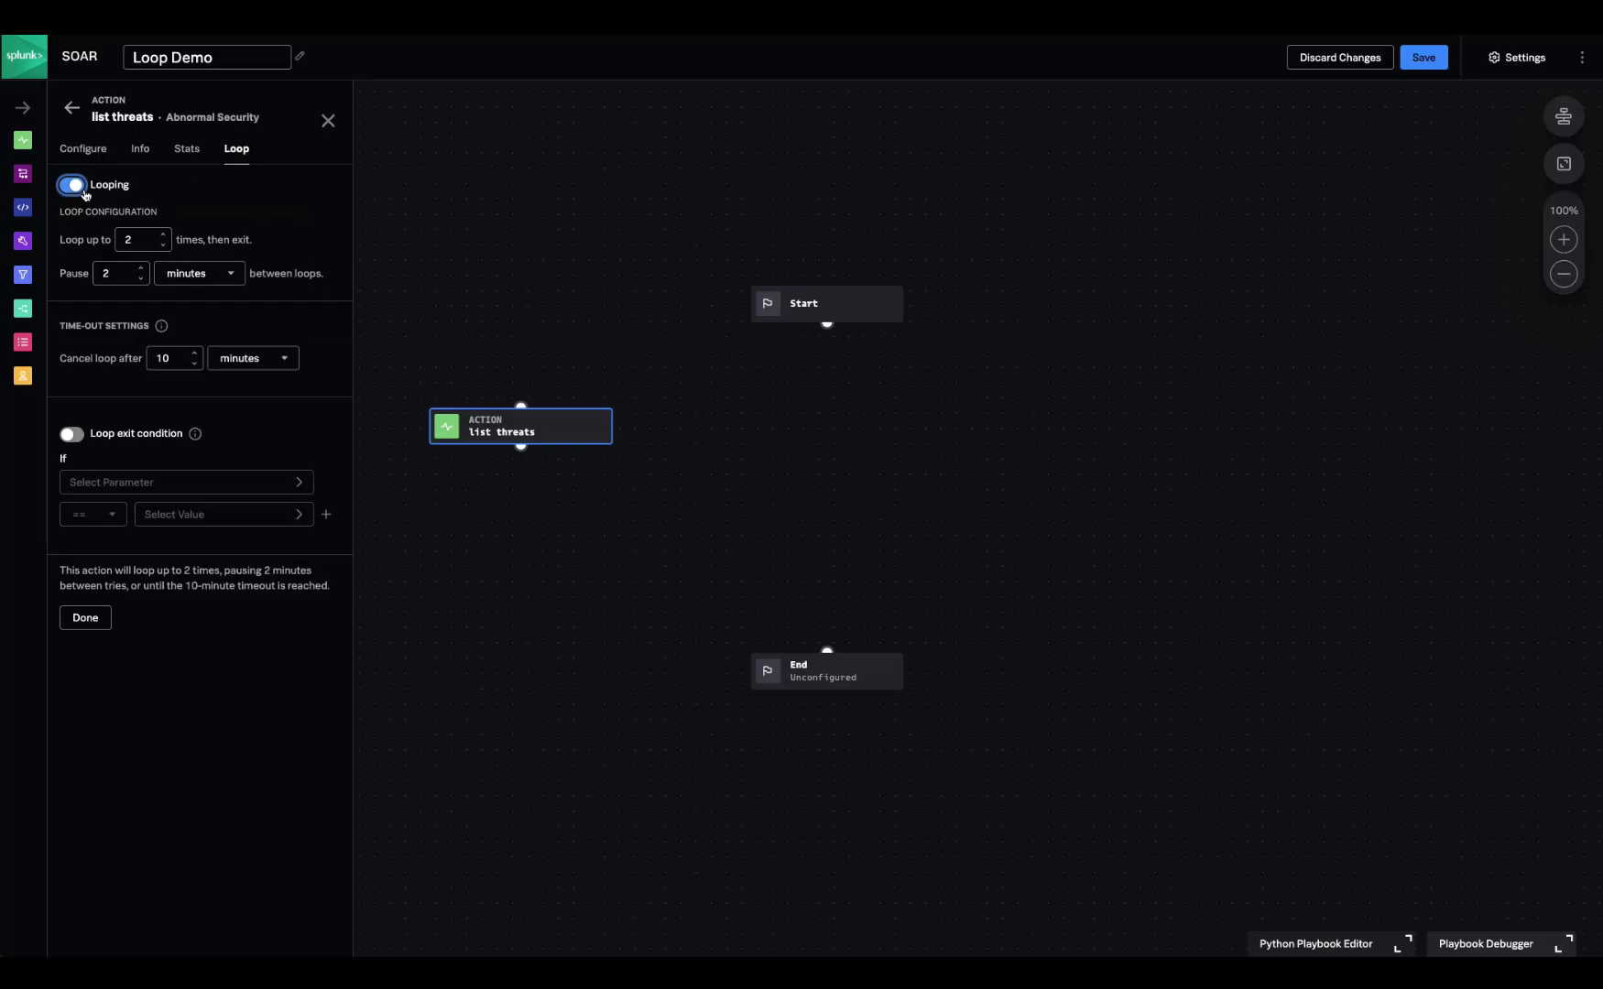
click(163, 234)
click(164, 235)
click(163, 236)
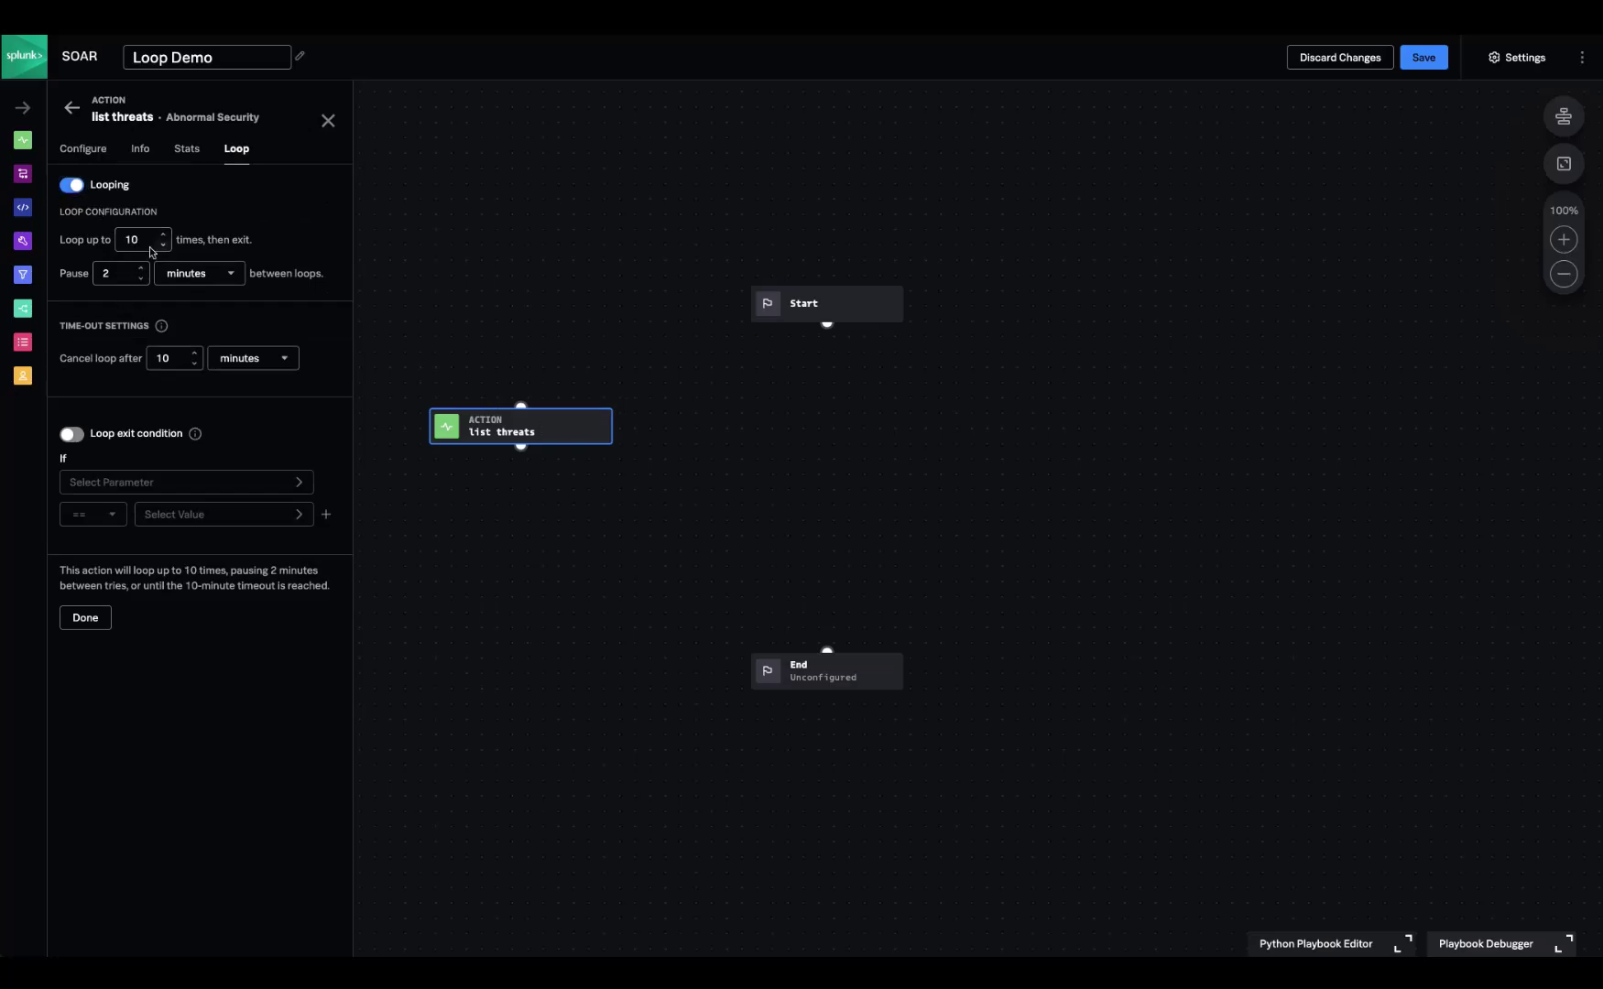
click(142, 279)
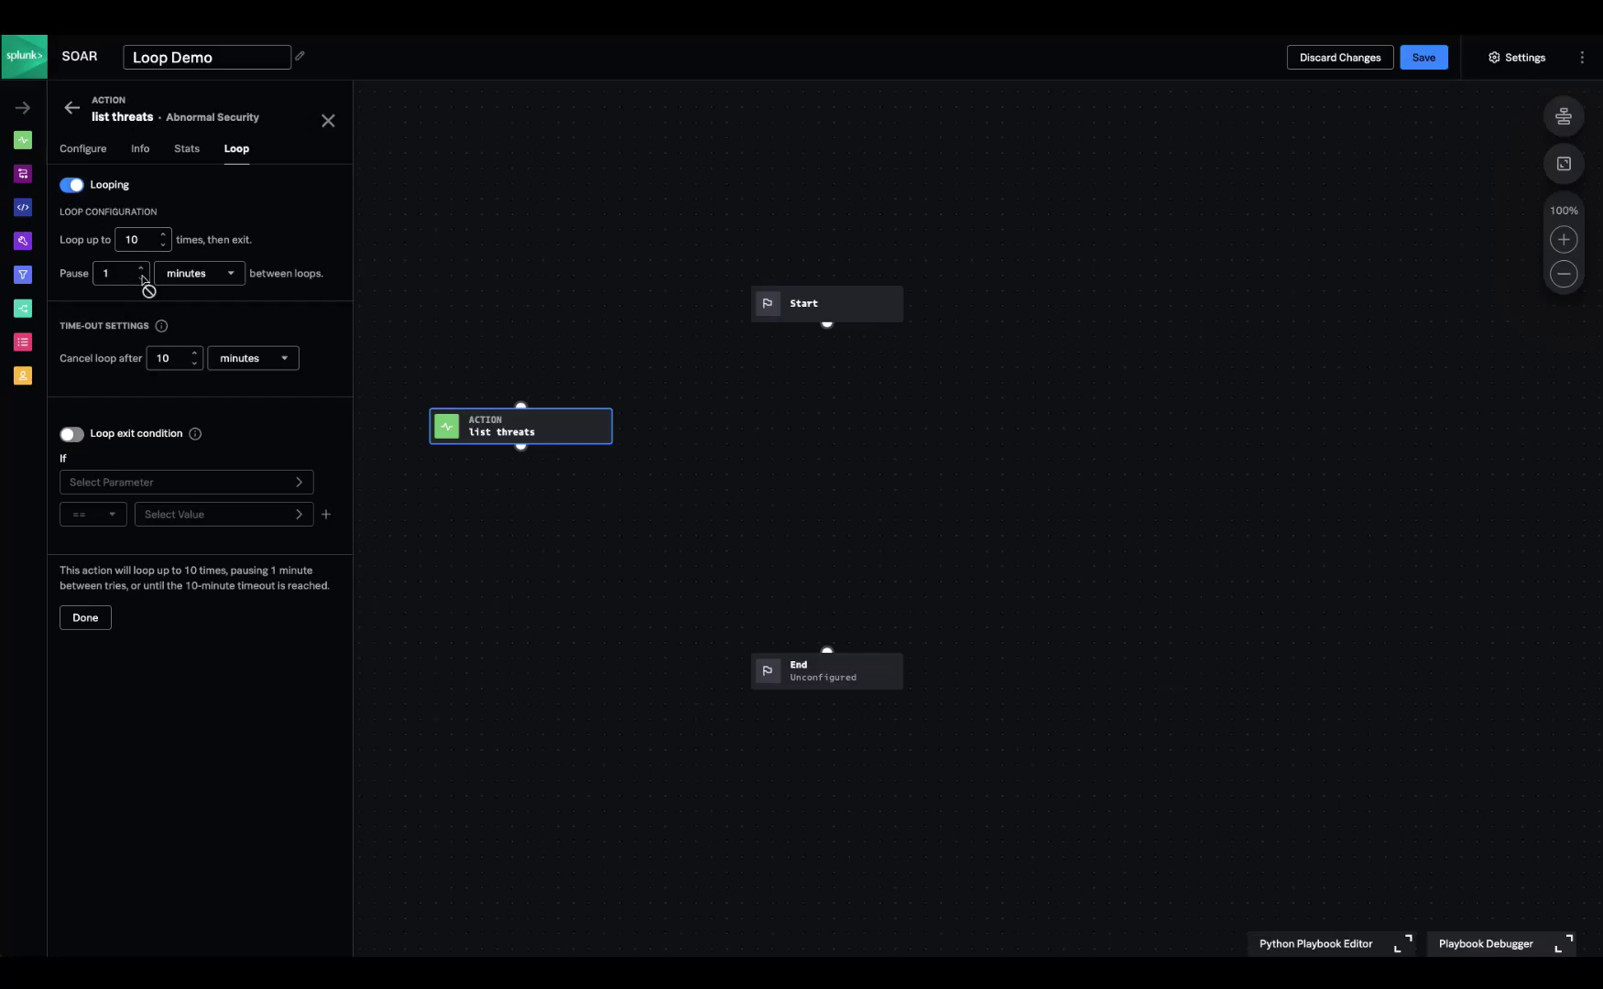
click(197, 273)
click(208, 308)
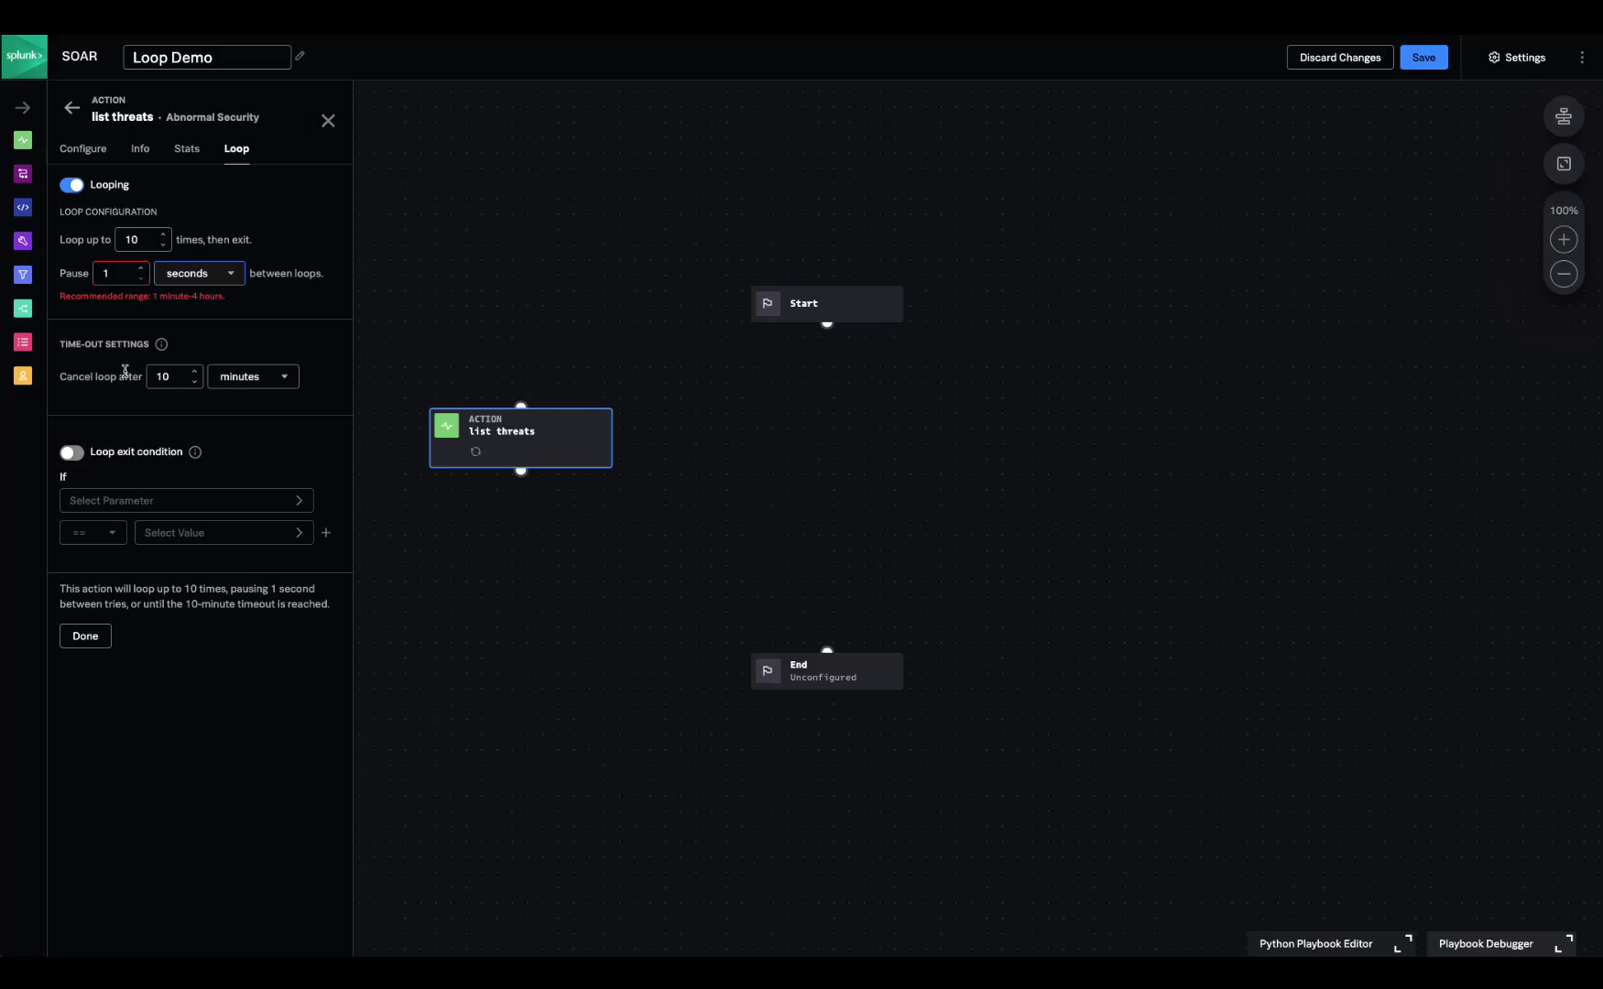
mouse_move(161, 346)
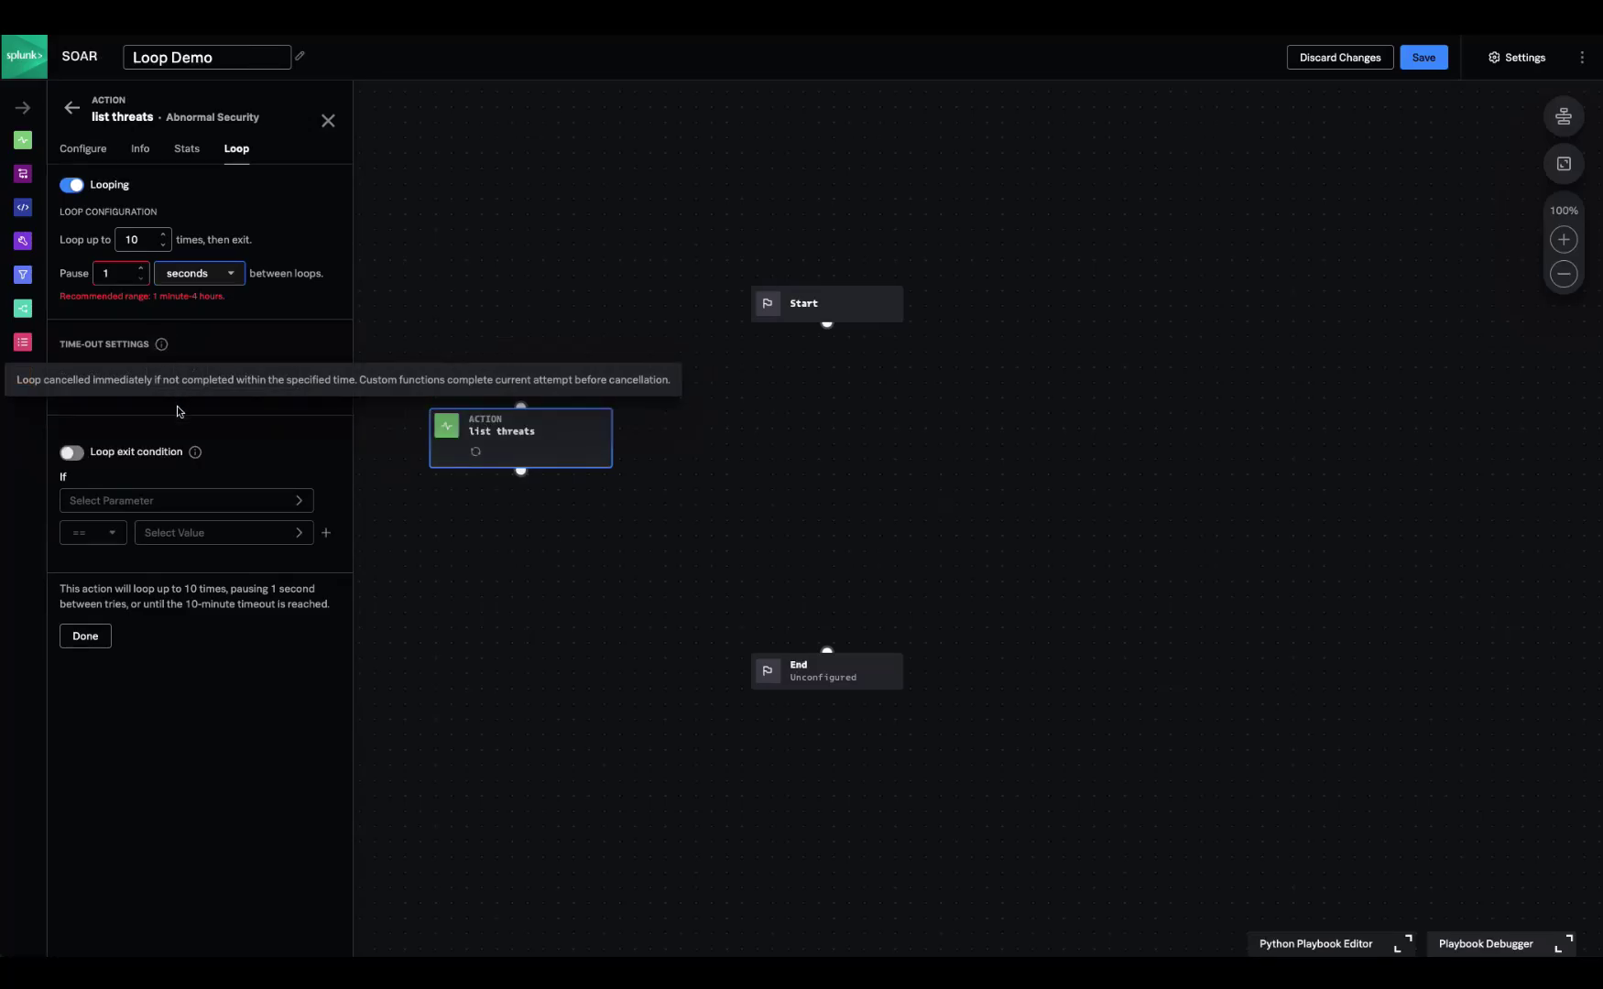
Step: Add a loop exit condition on artifact:*.cef.bytesOut and view list_threats_1's generated Python code
click(72, 452)
click(120, 496)
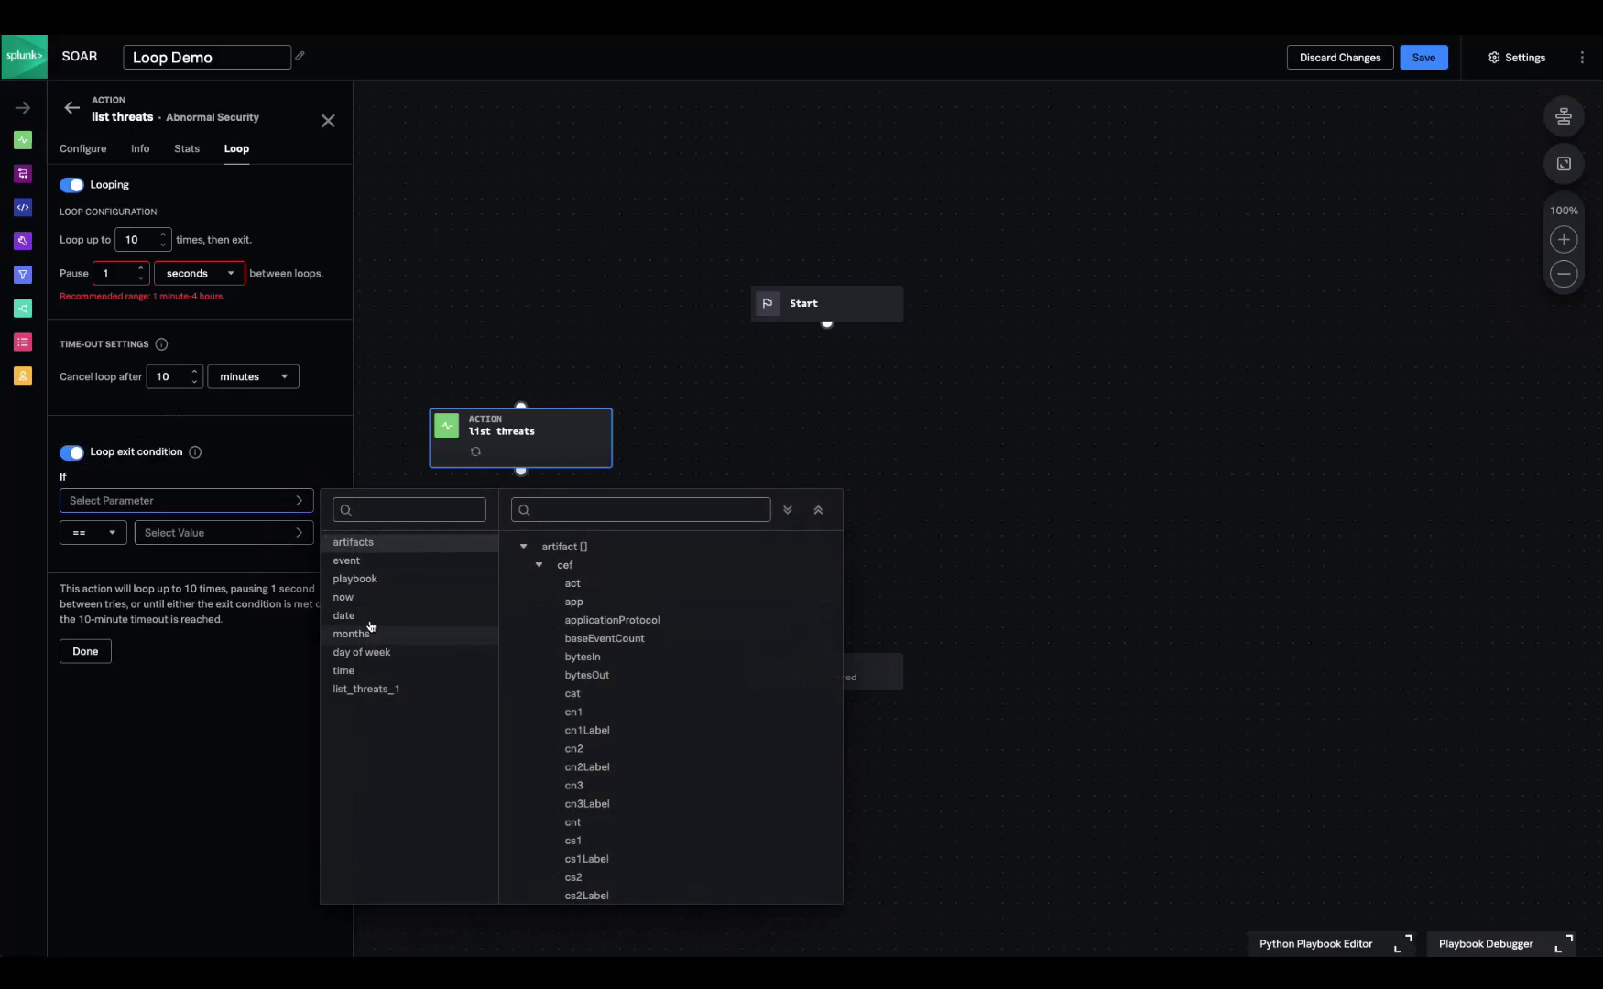
click(602, 679)
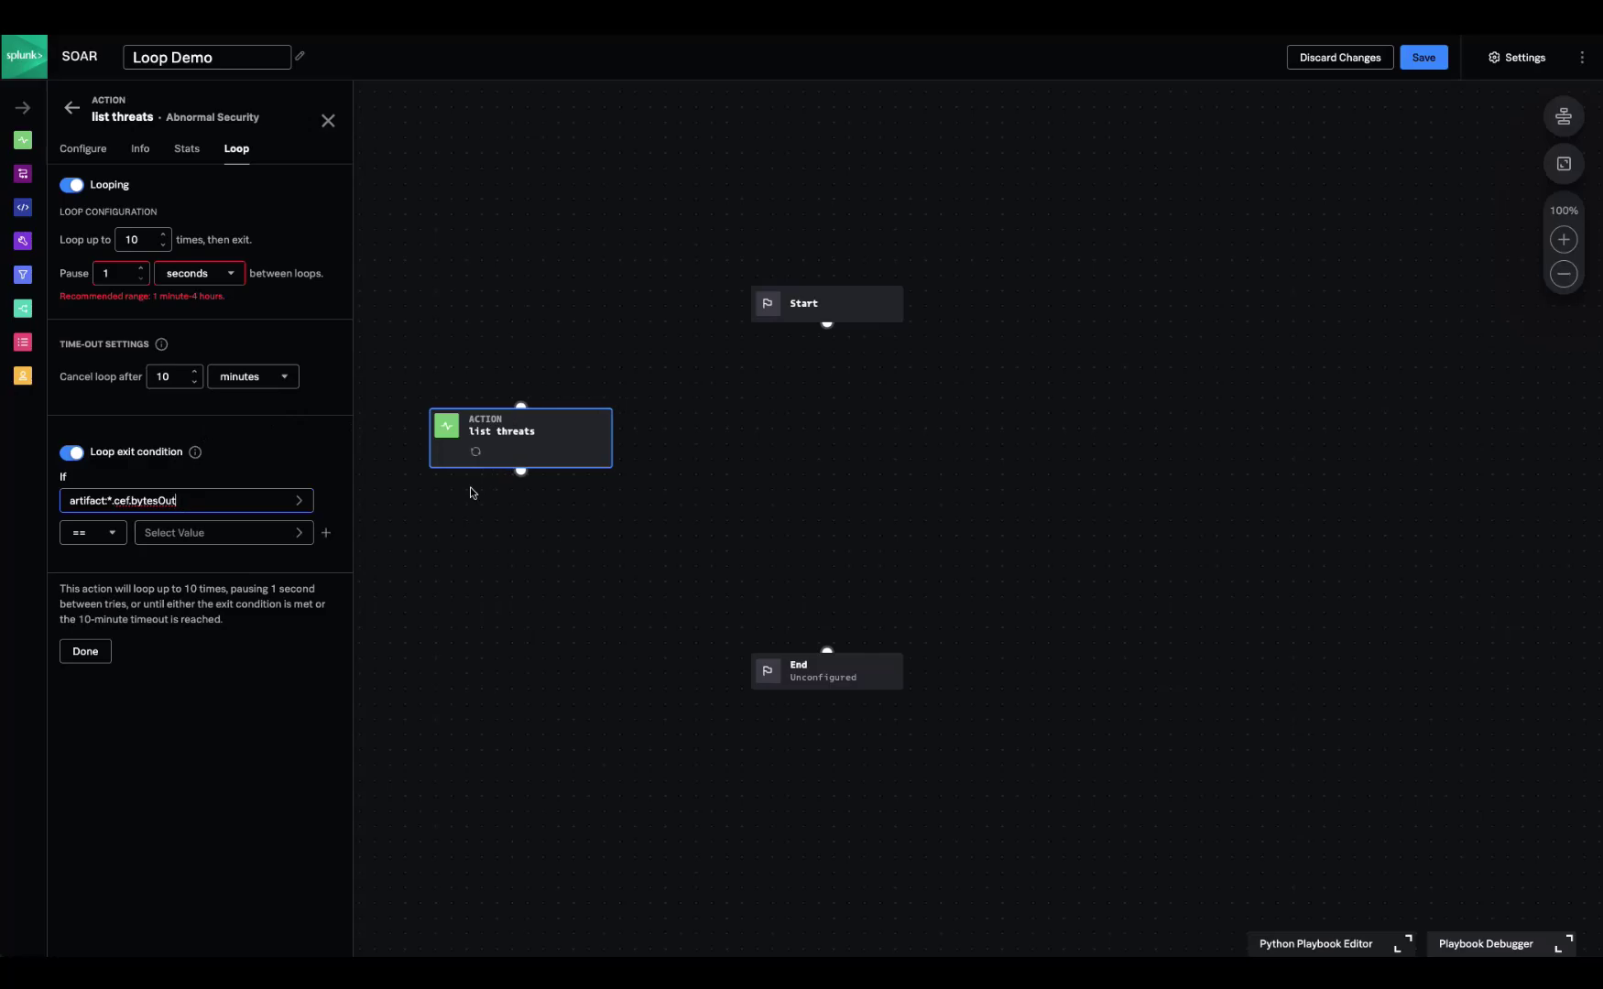
mouse_move(477, 461)
click(1365, 944)
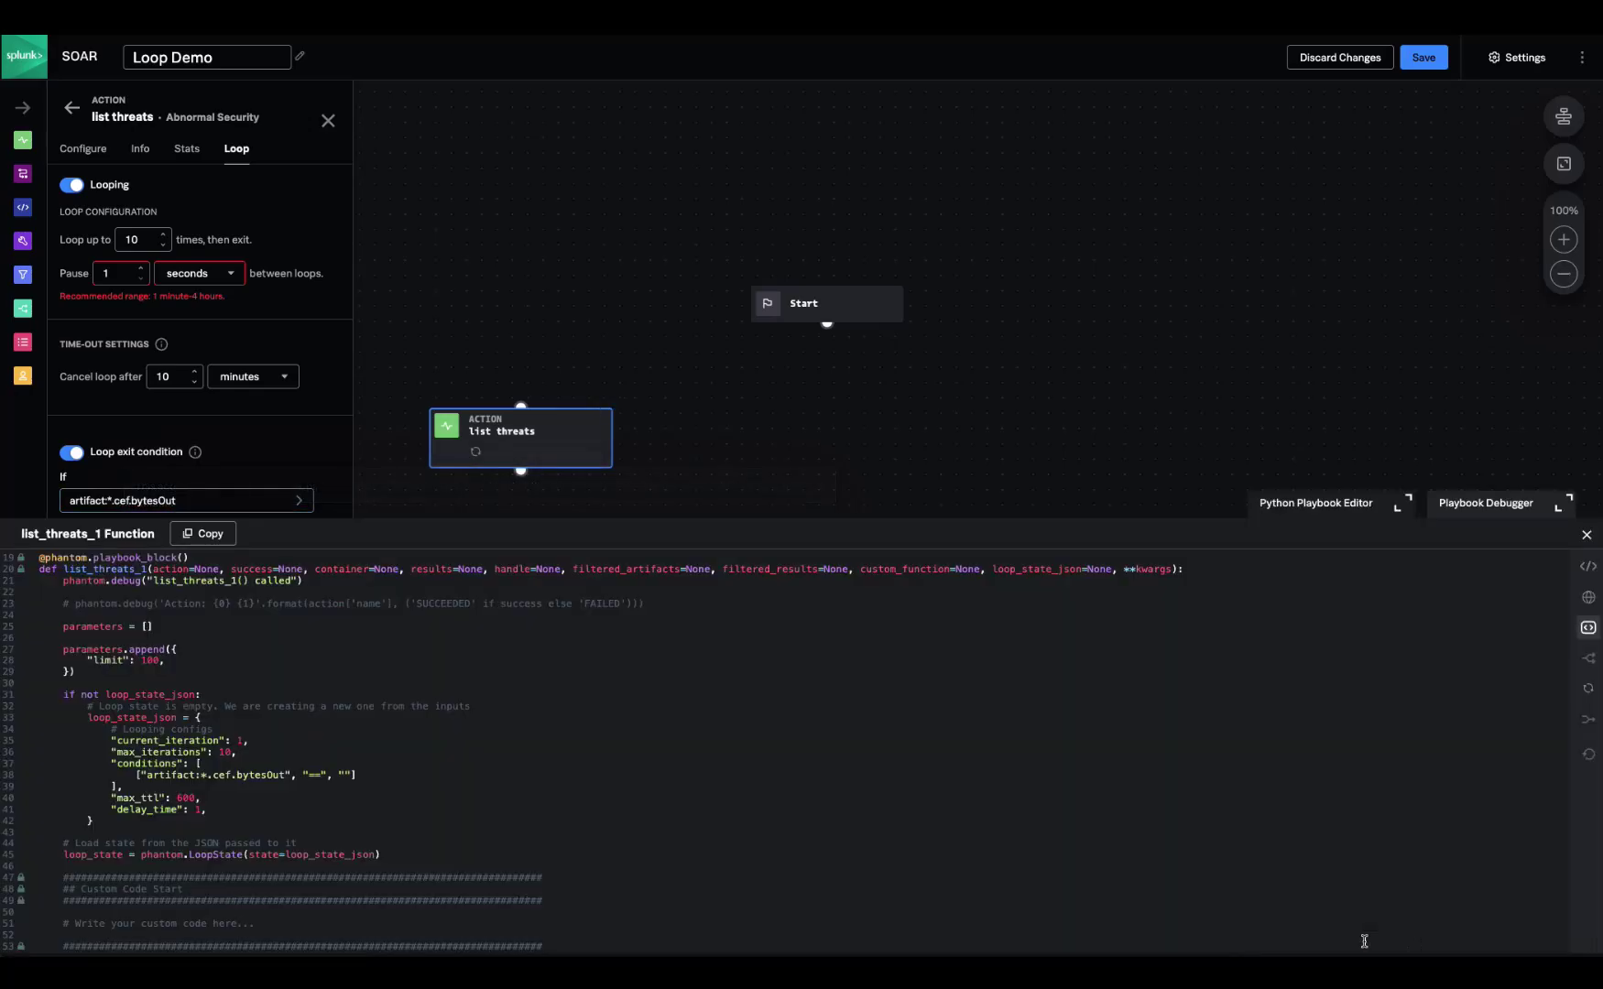
Step: Inspect list threats' generated loop function code, then close the Python view
click(1591, 693)
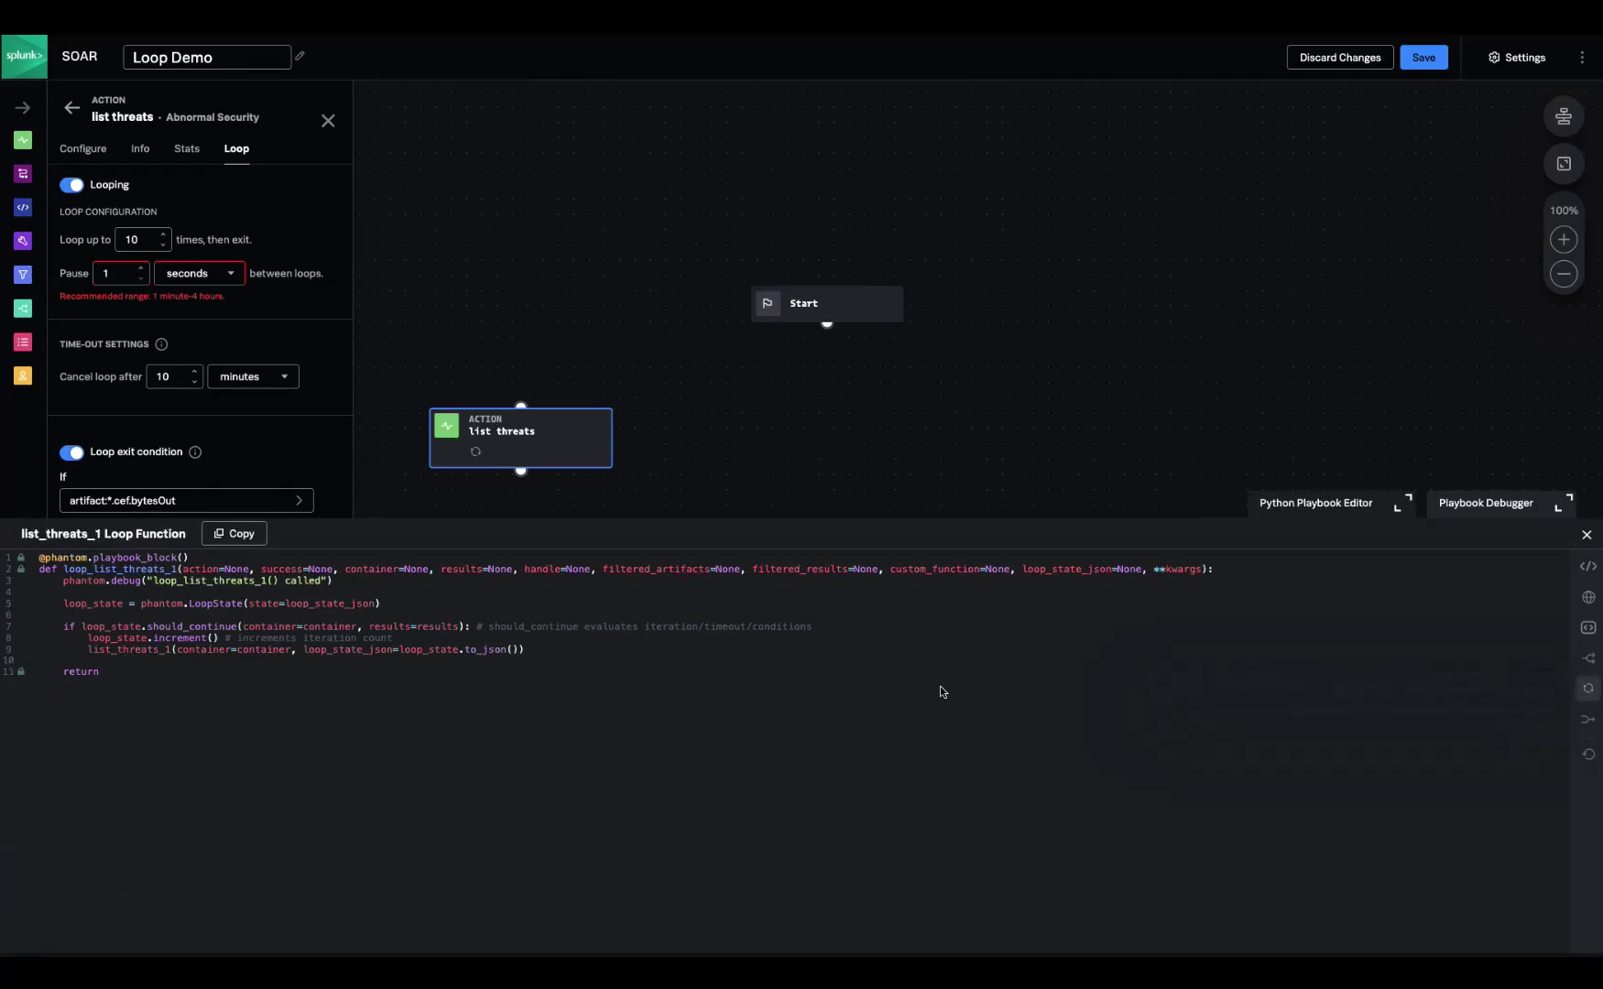
click(1587, 535)
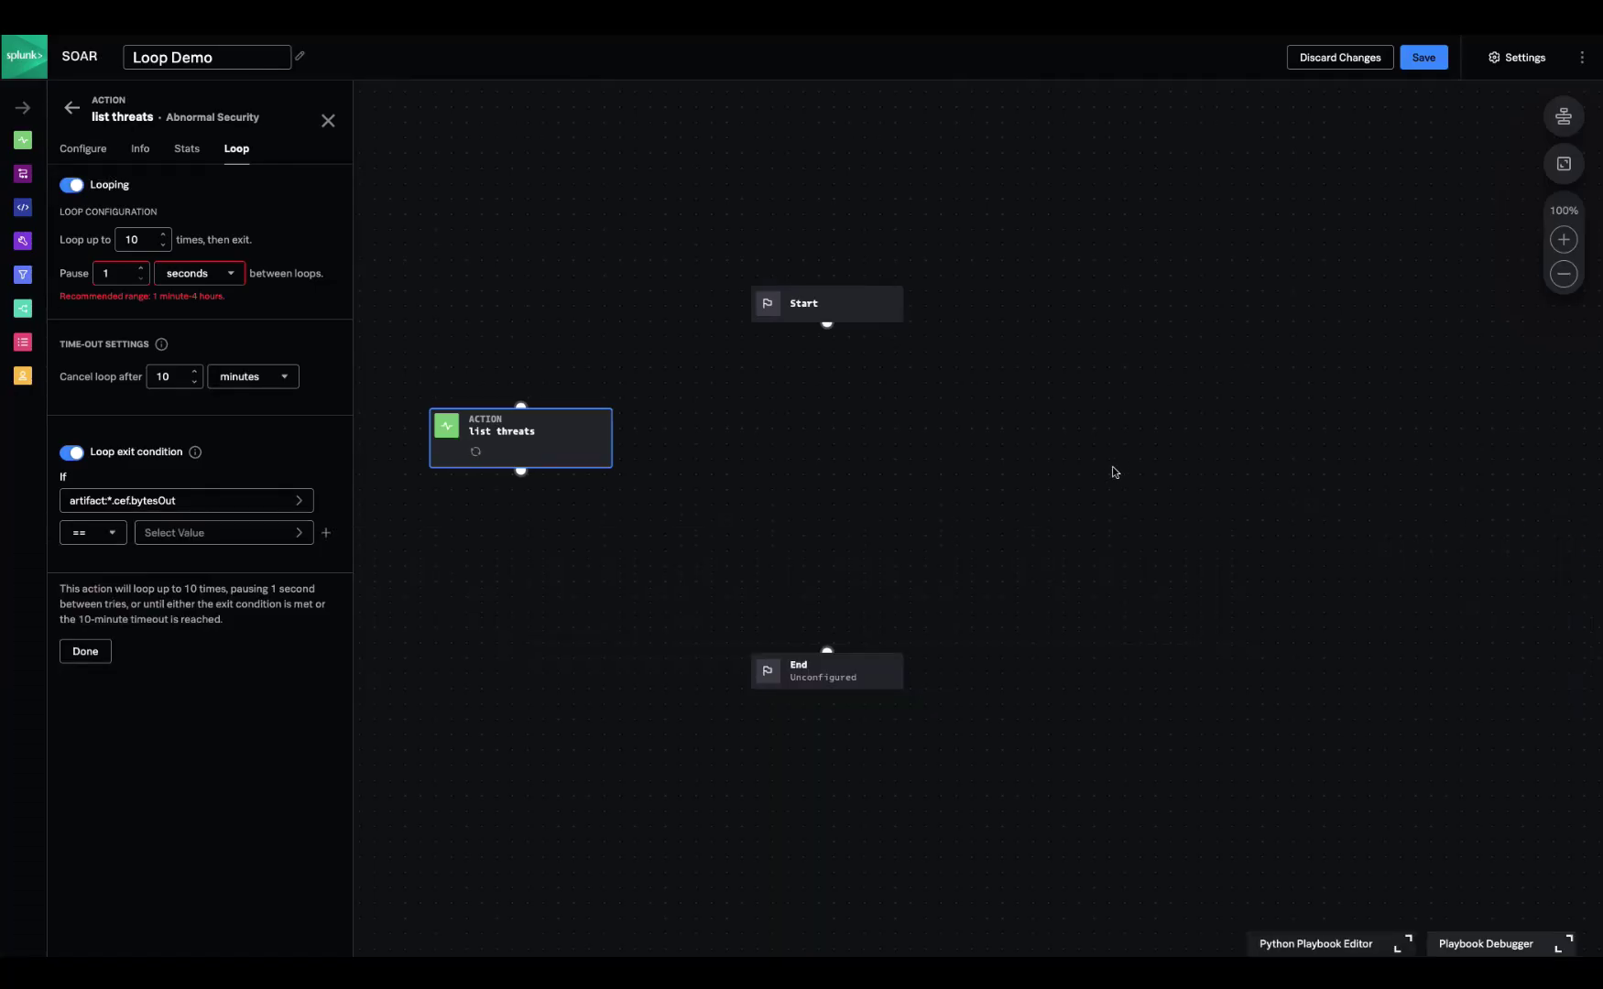
Step: Add a 1PhishTank_URL_Reputation_Analysis playbook block with looping and a loop exit condition enabled
click(328, 120)
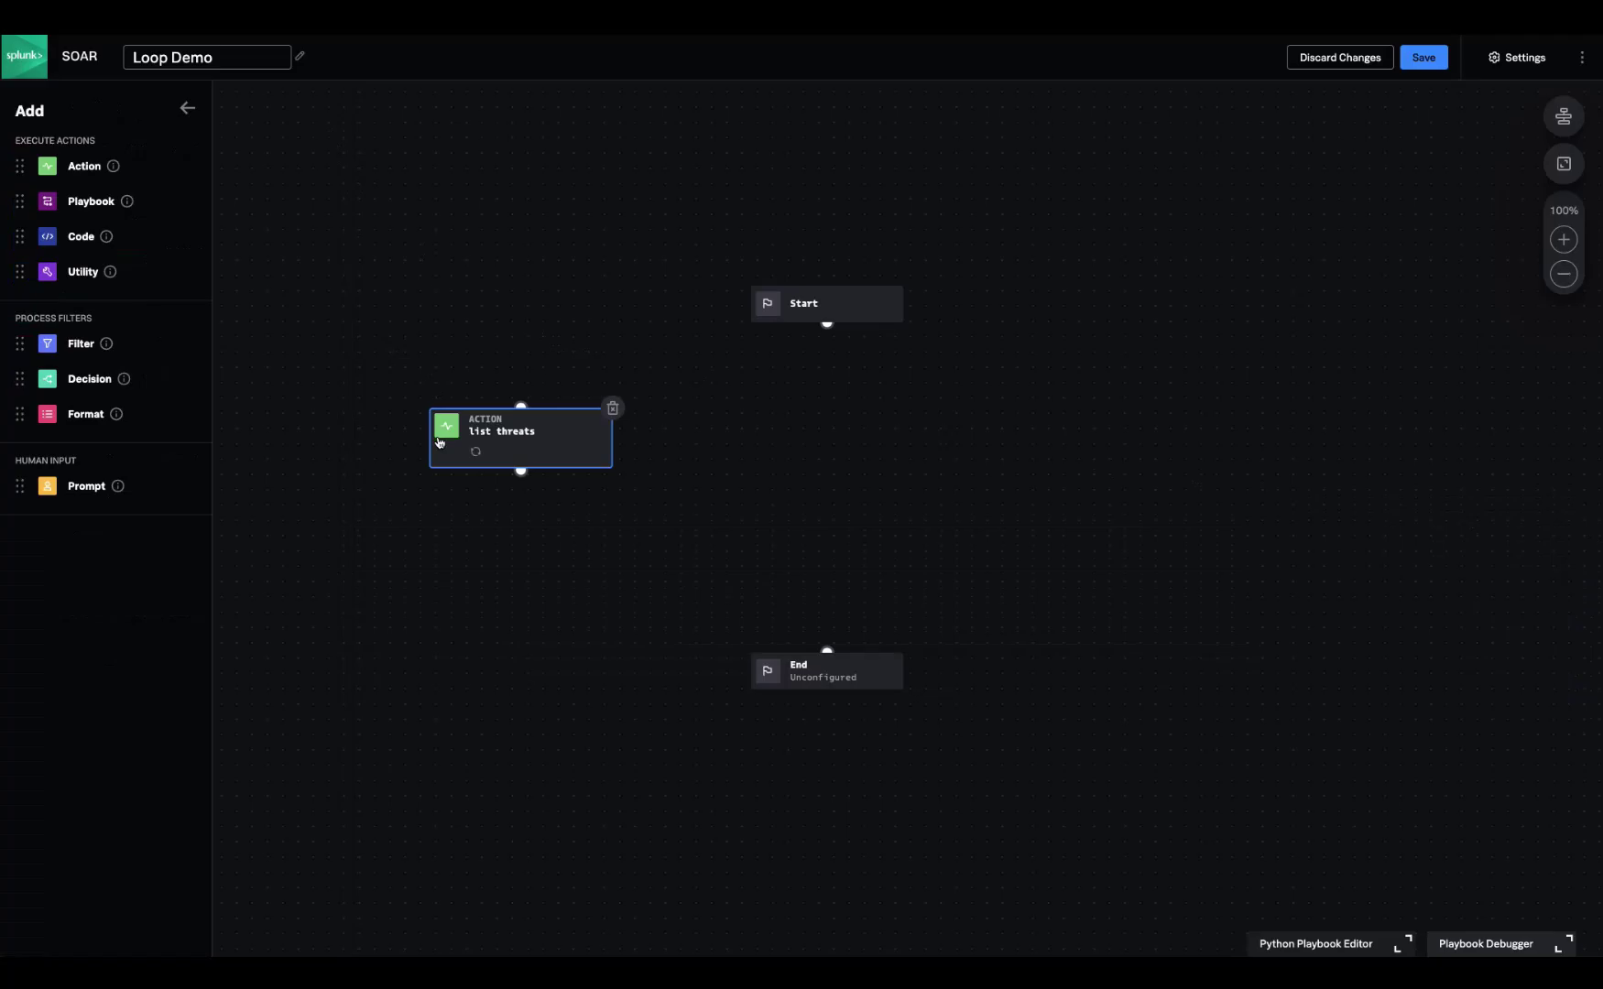
drag(91, 207, 856, 447)
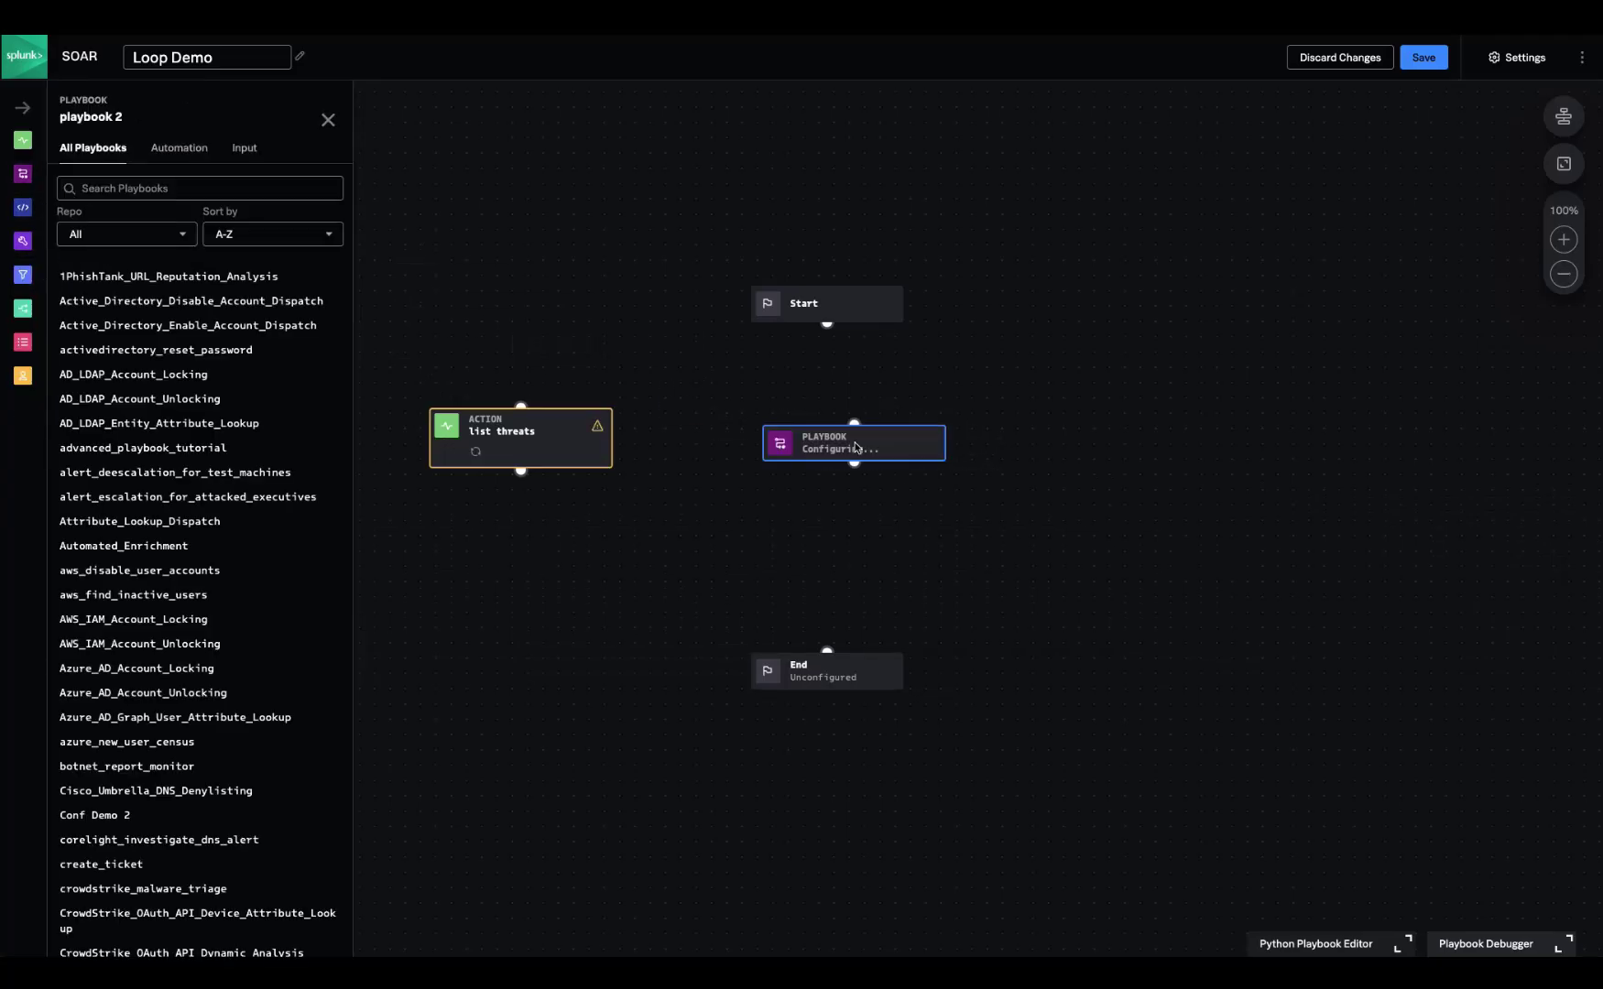
click(168, 276)
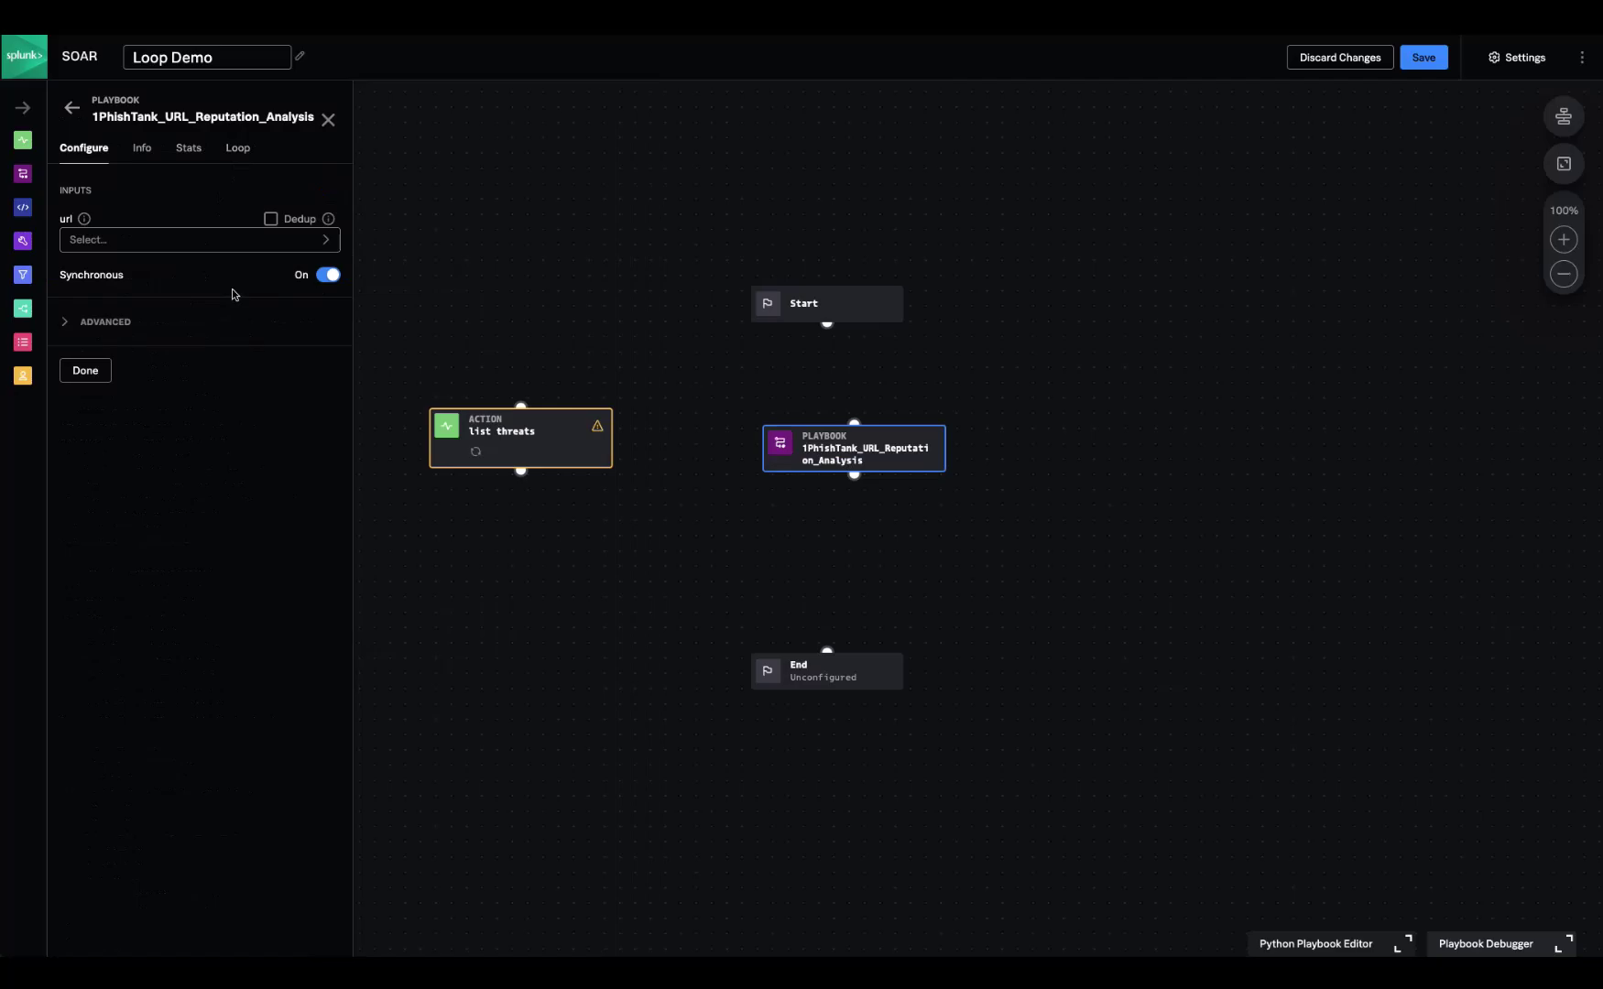
click(240, 151)
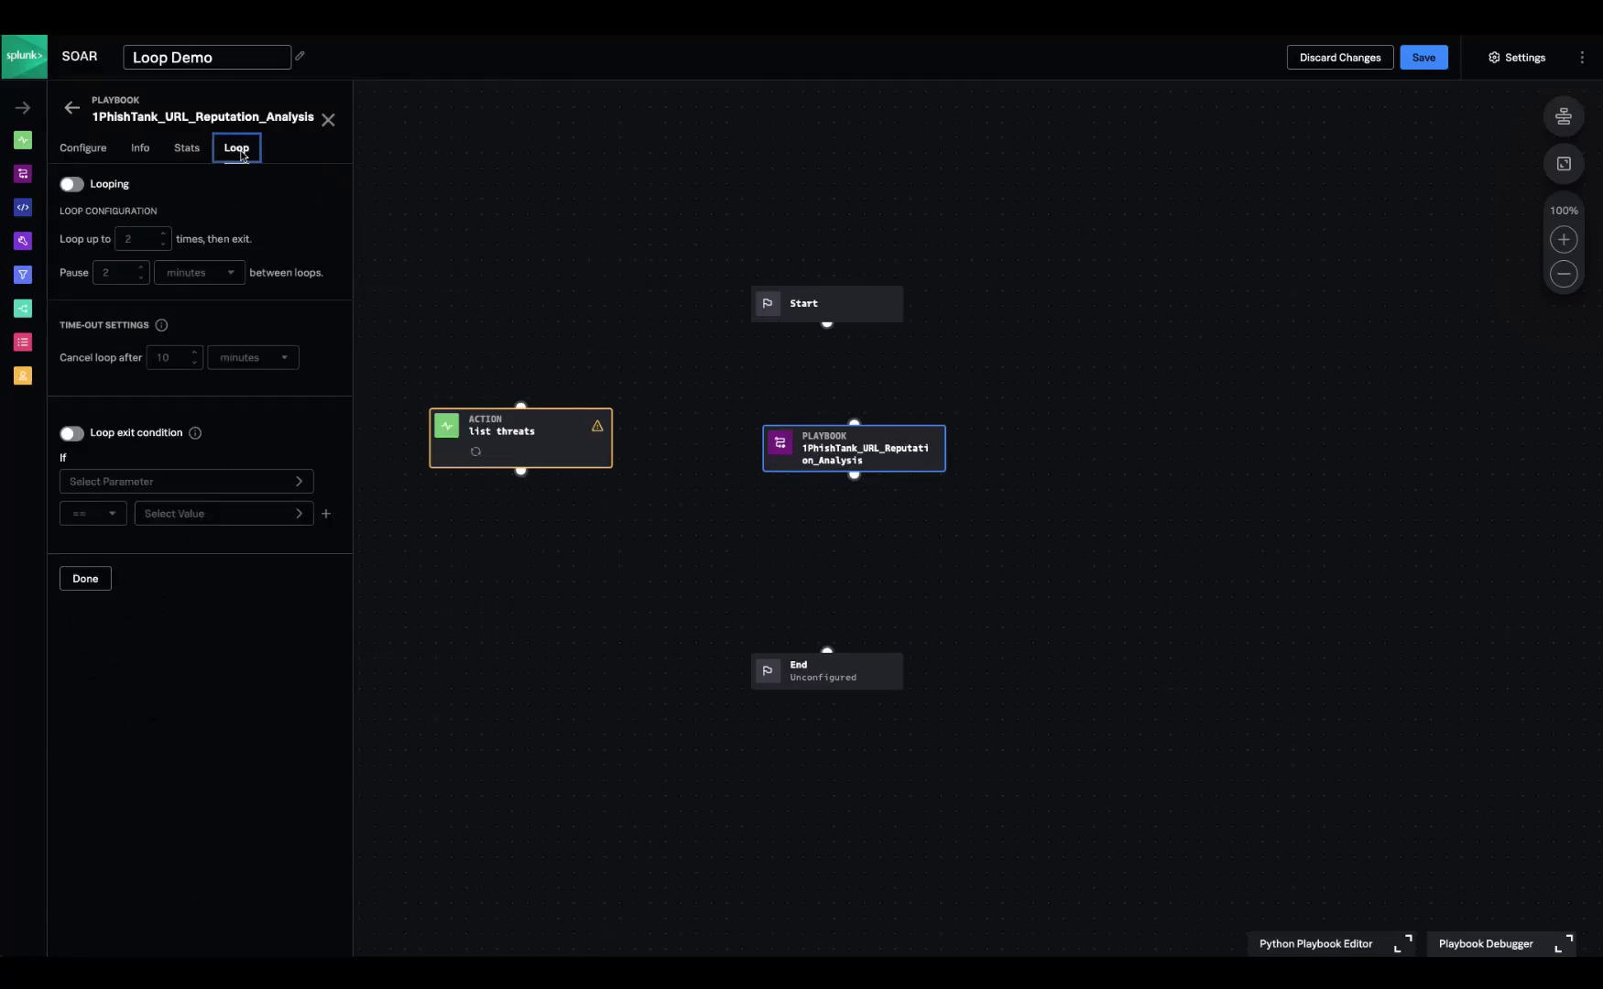
click(84, 186)
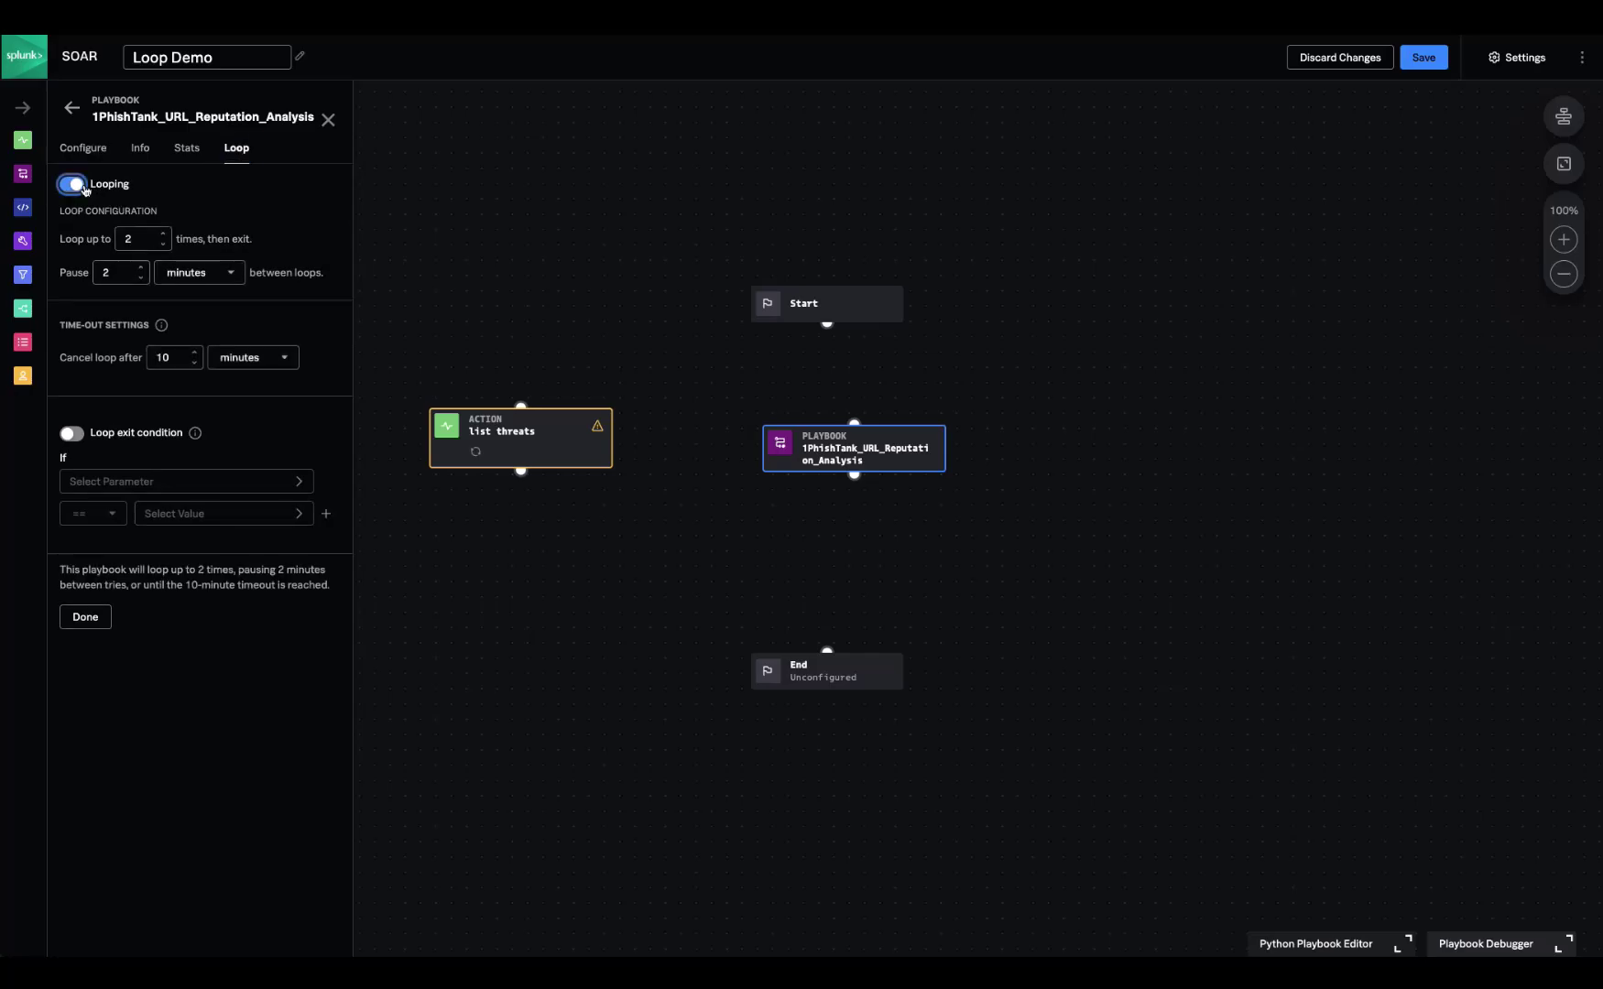
click(88, 437)
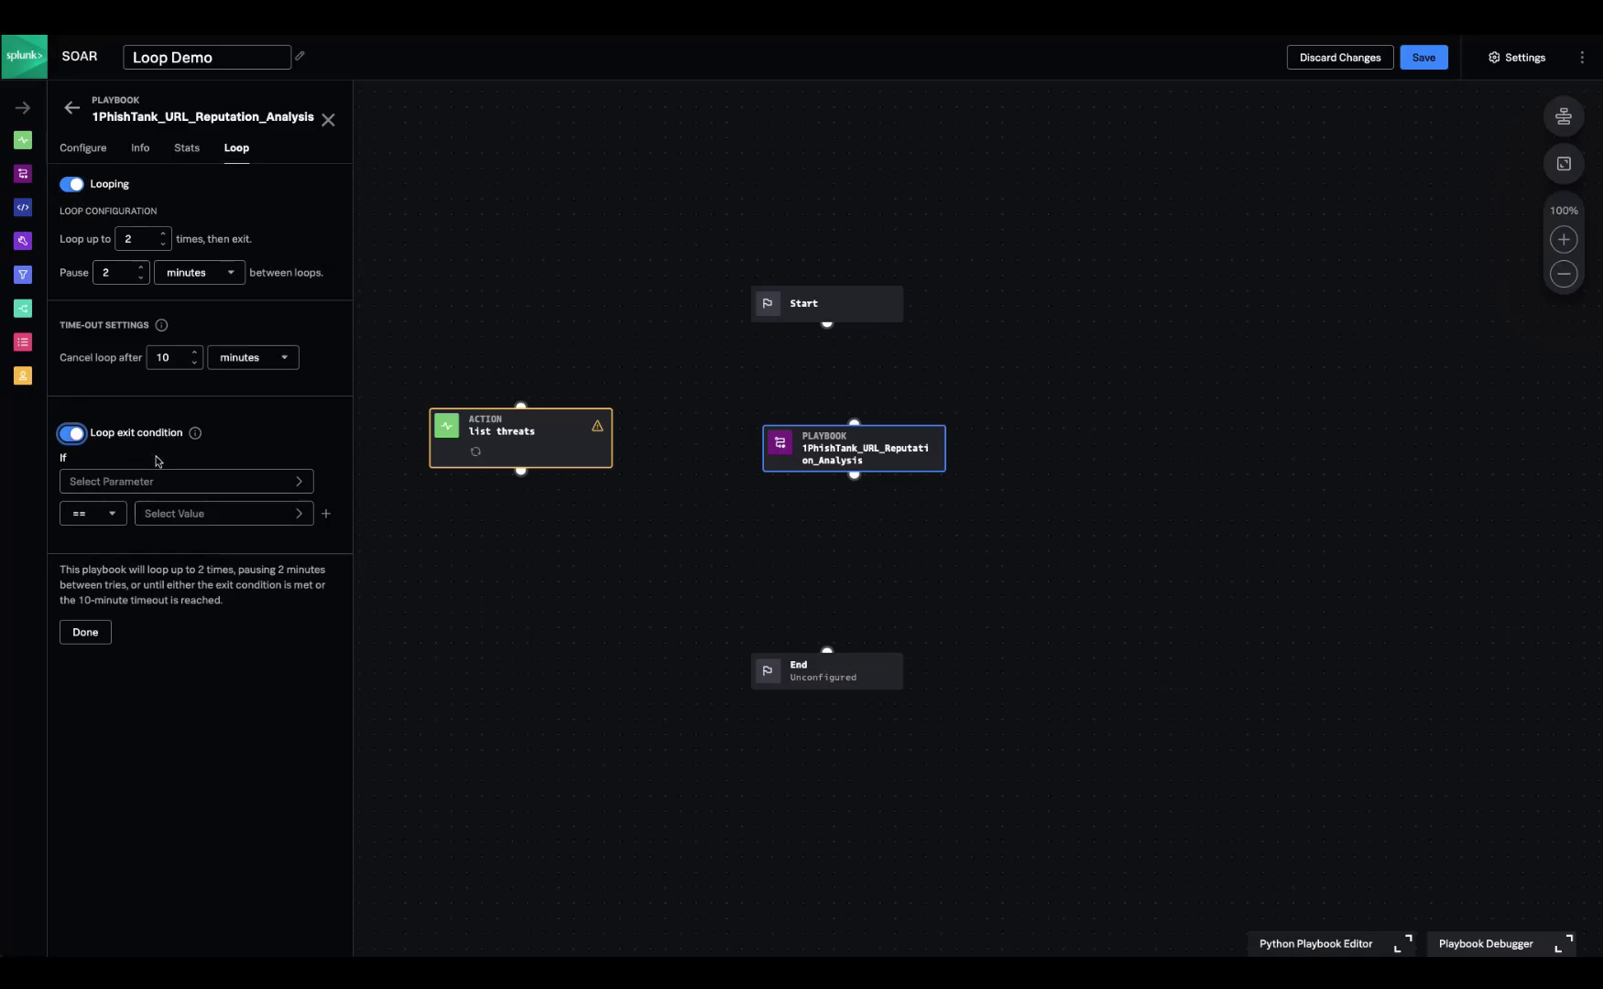
click(329, 124)
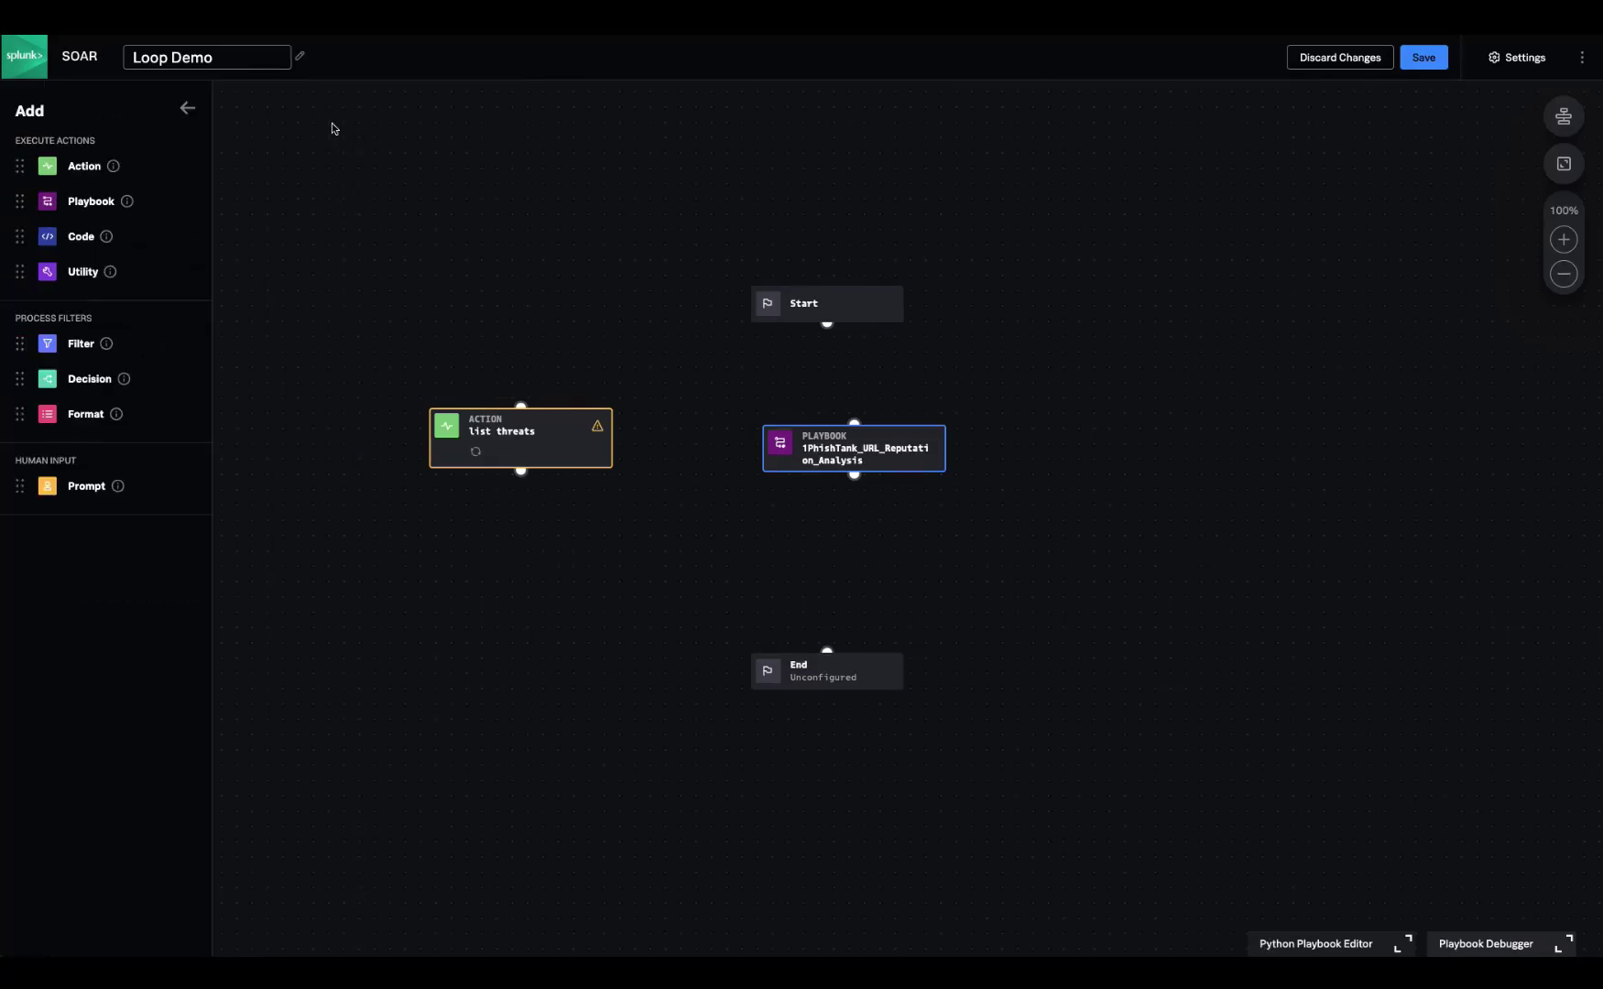
Step: Place an artifact_create utility block beside the 1PhishTank block, leaving its looping off
drag(77, 274, 1138, 441)
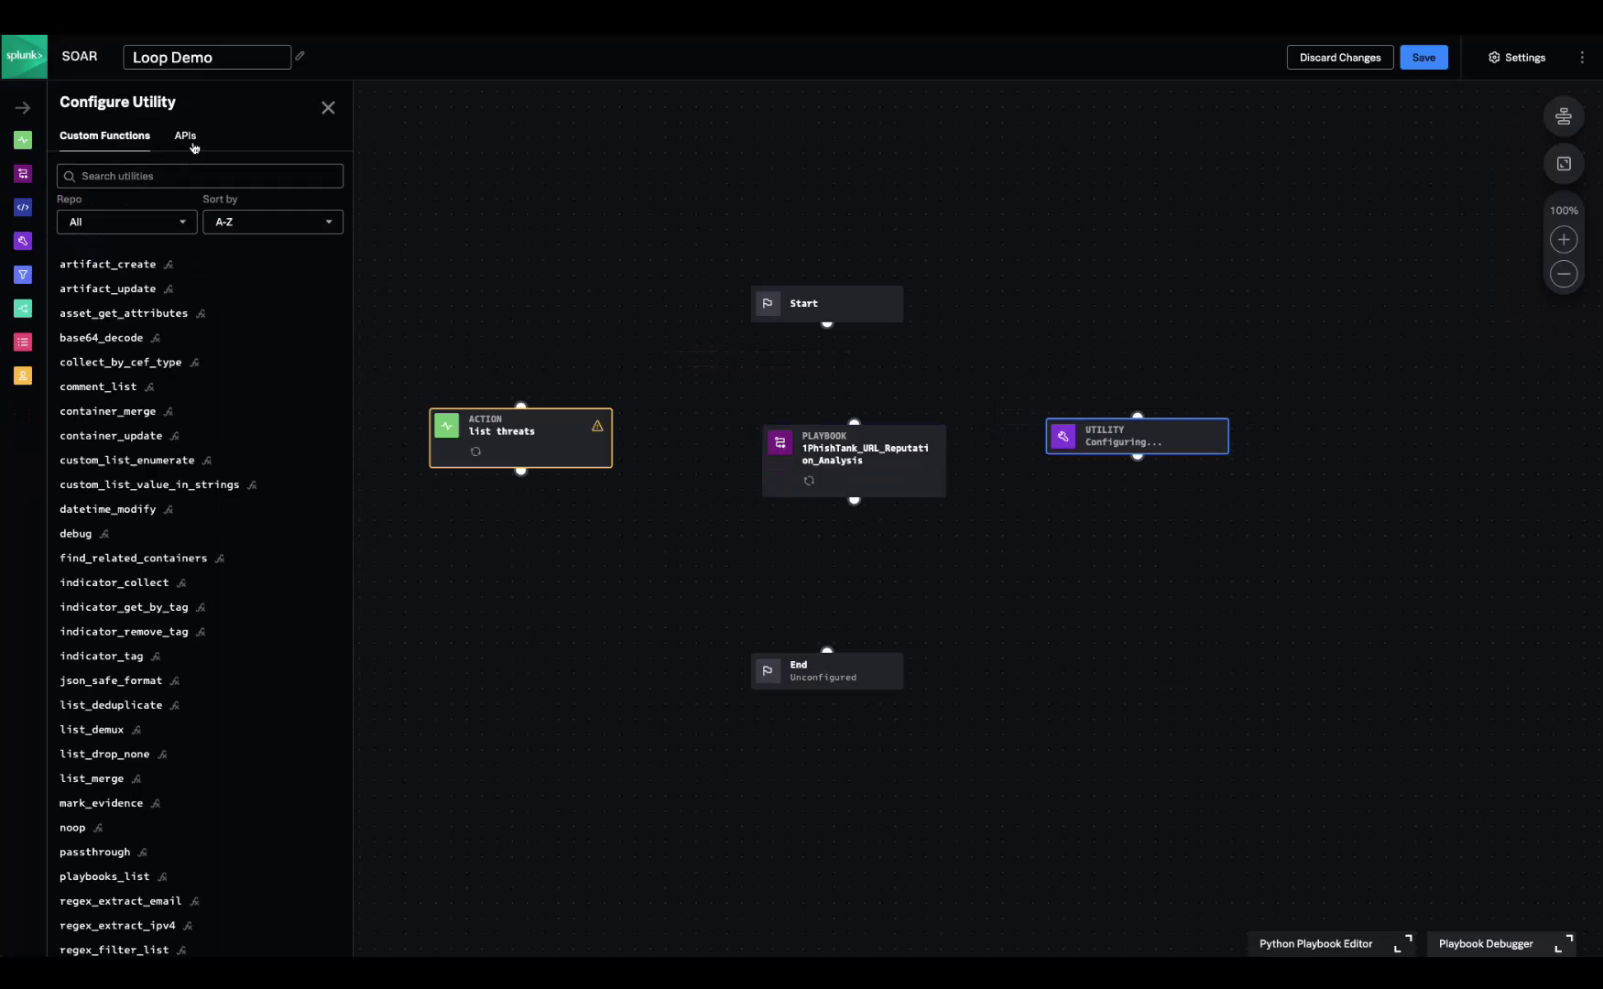
click(142, 264)
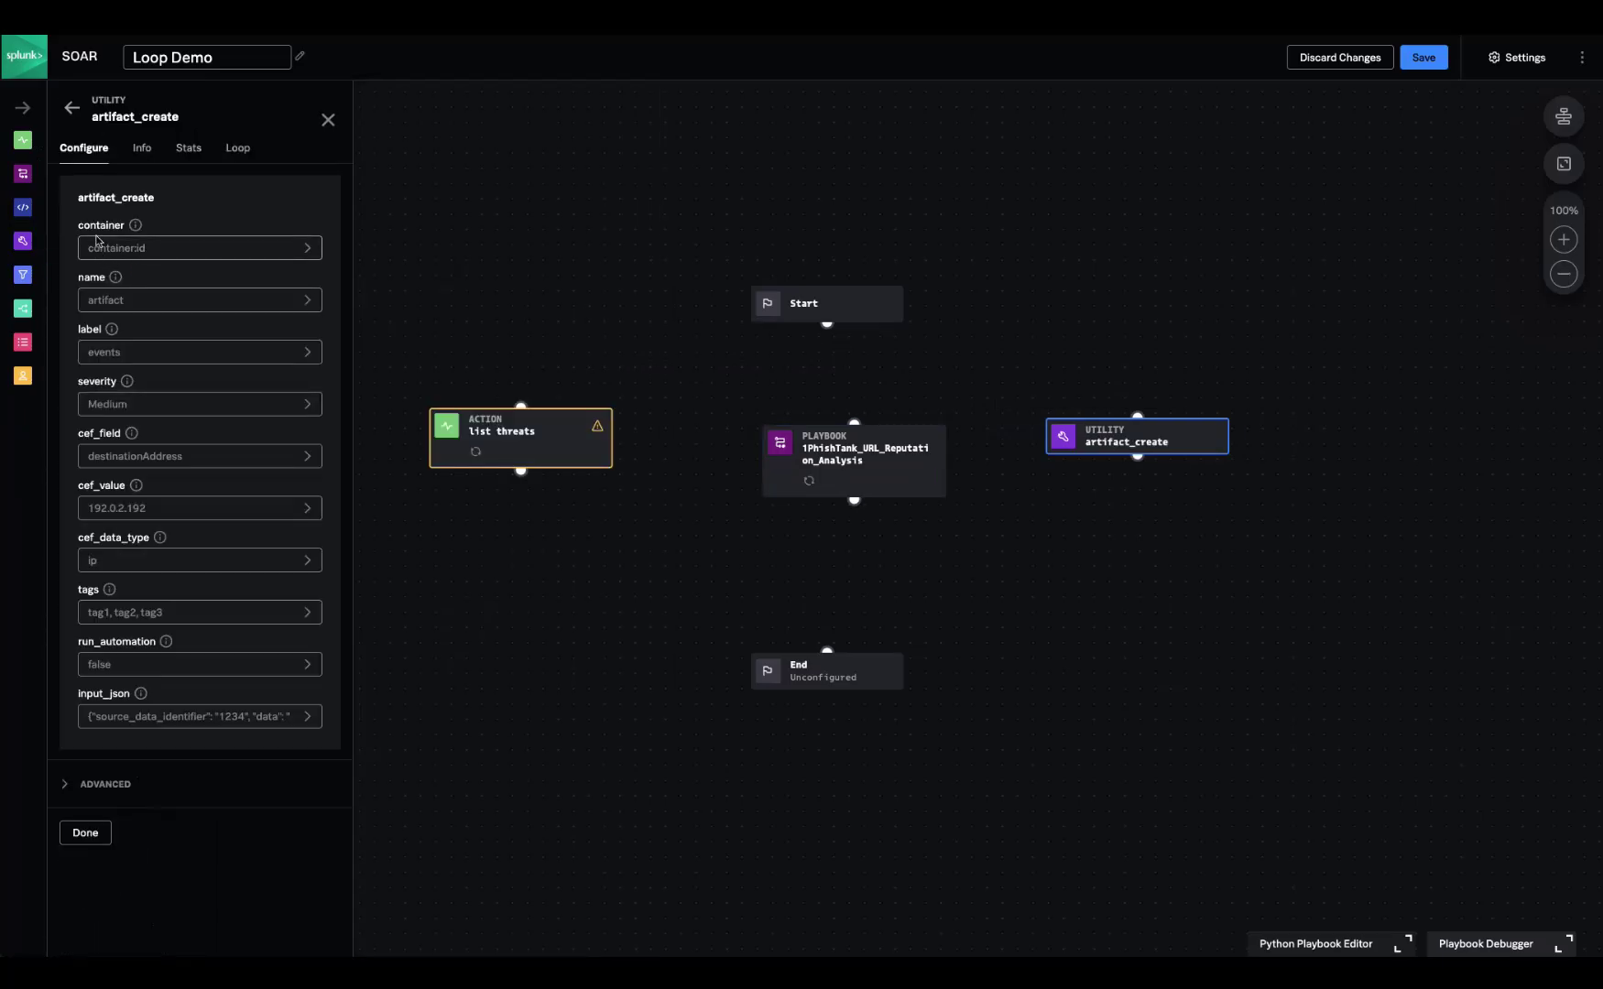
click(238, 152)
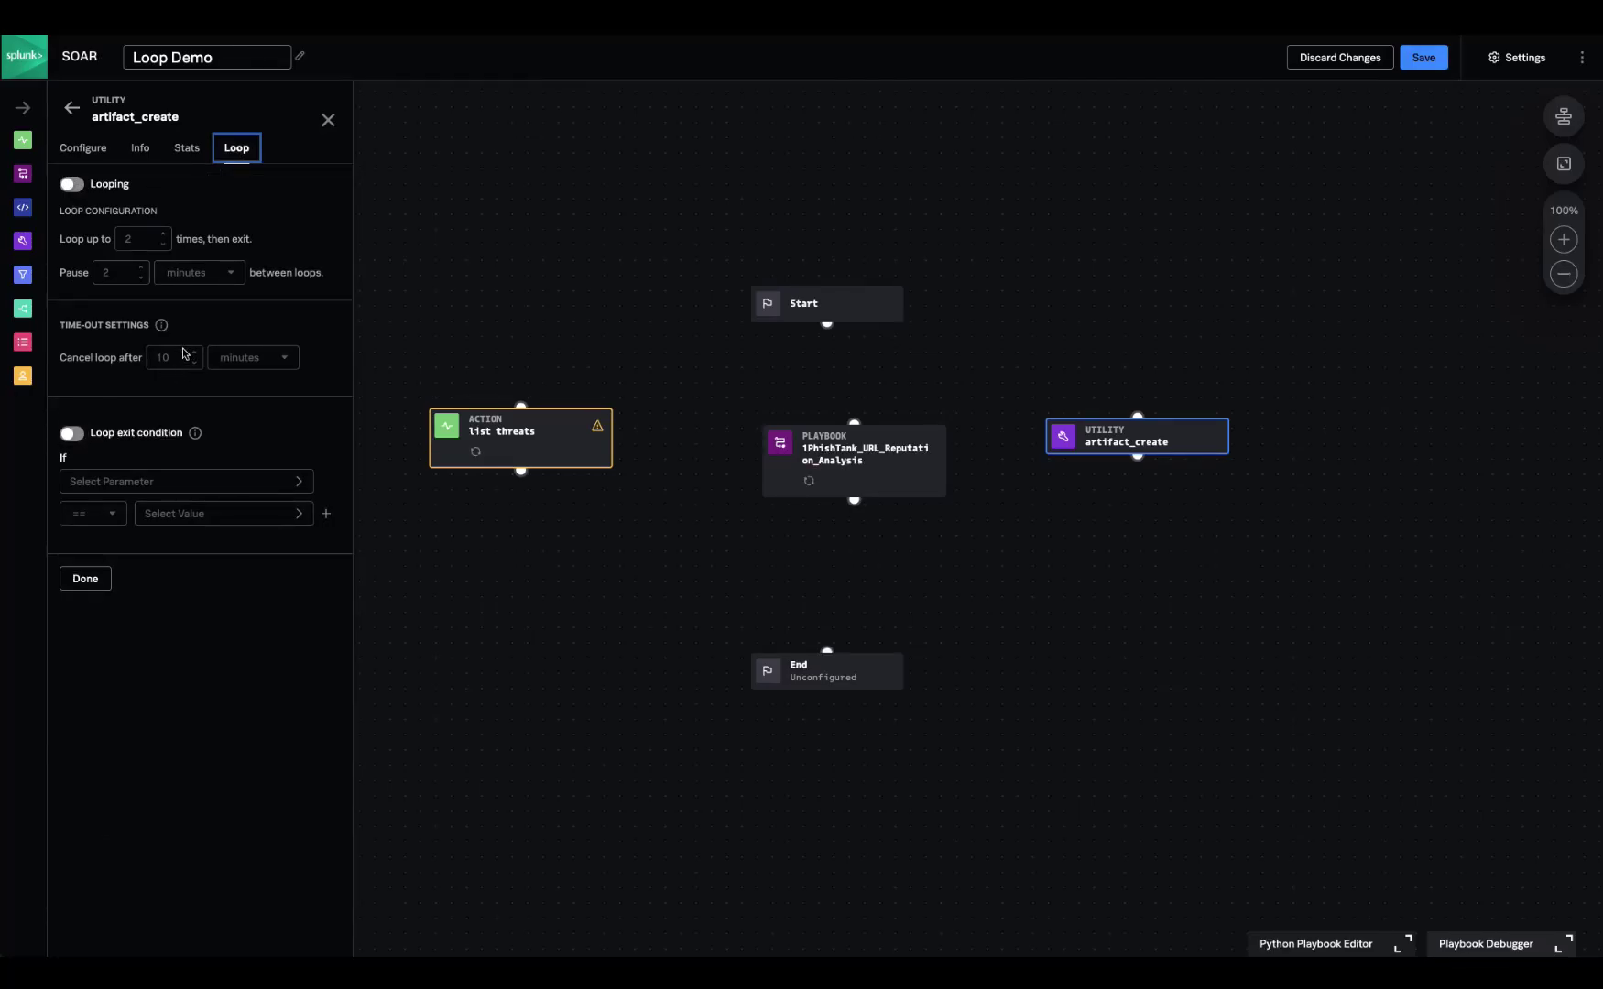
mouse_move(163, 326)
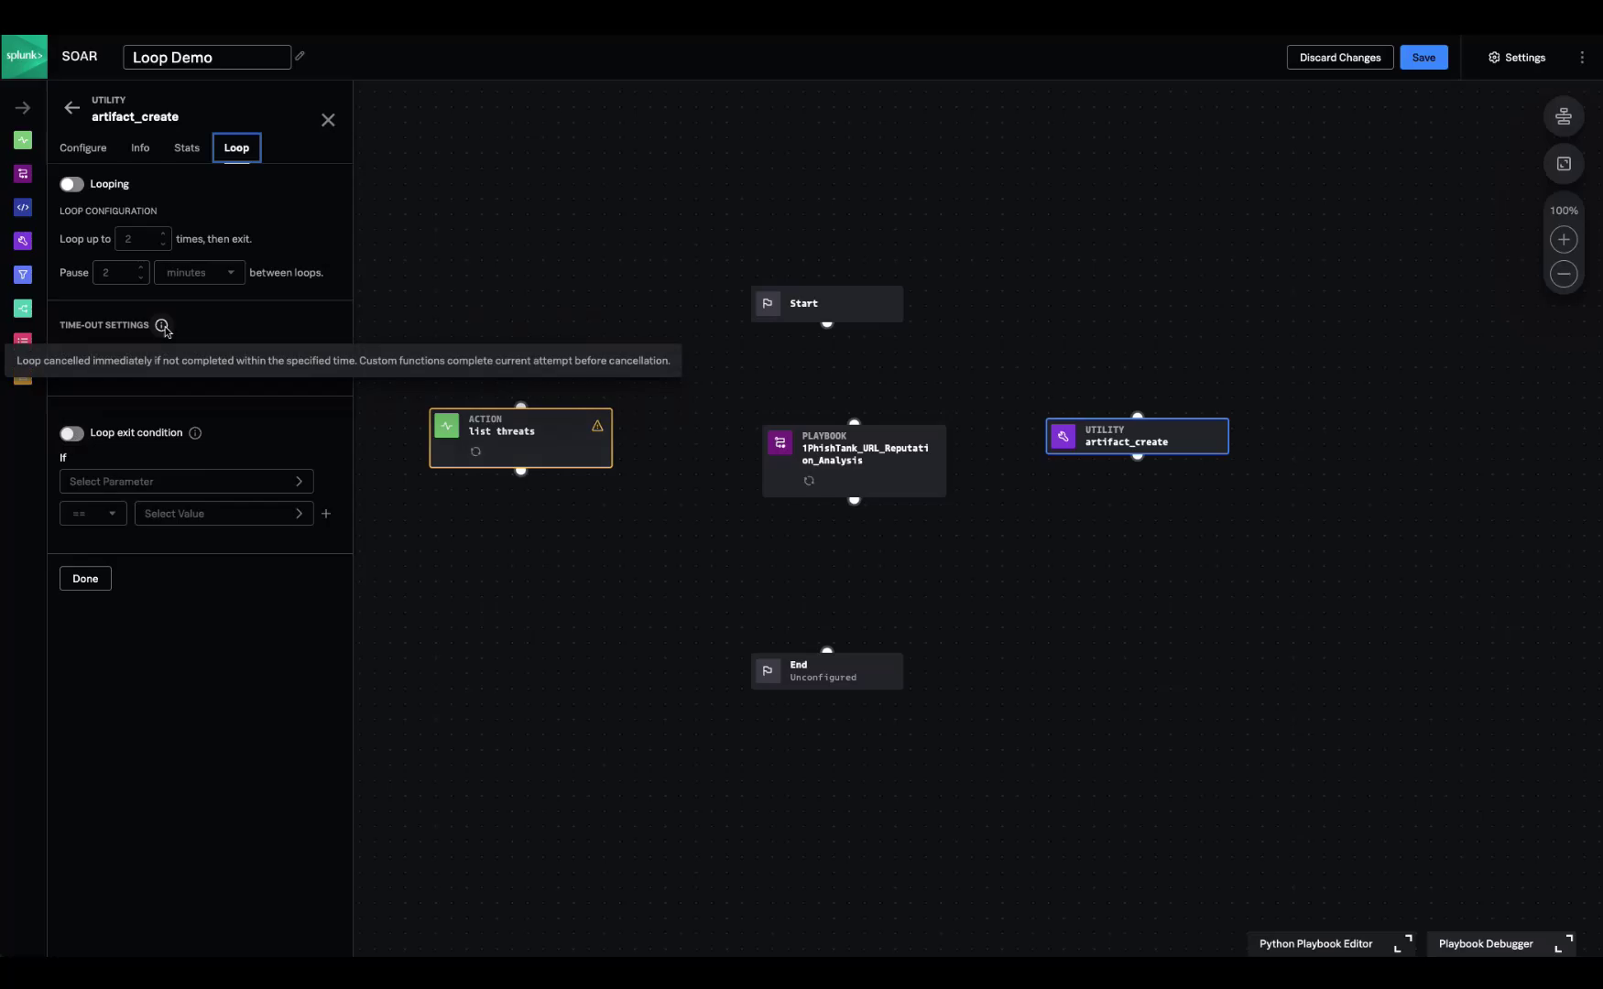
click(282, 335)
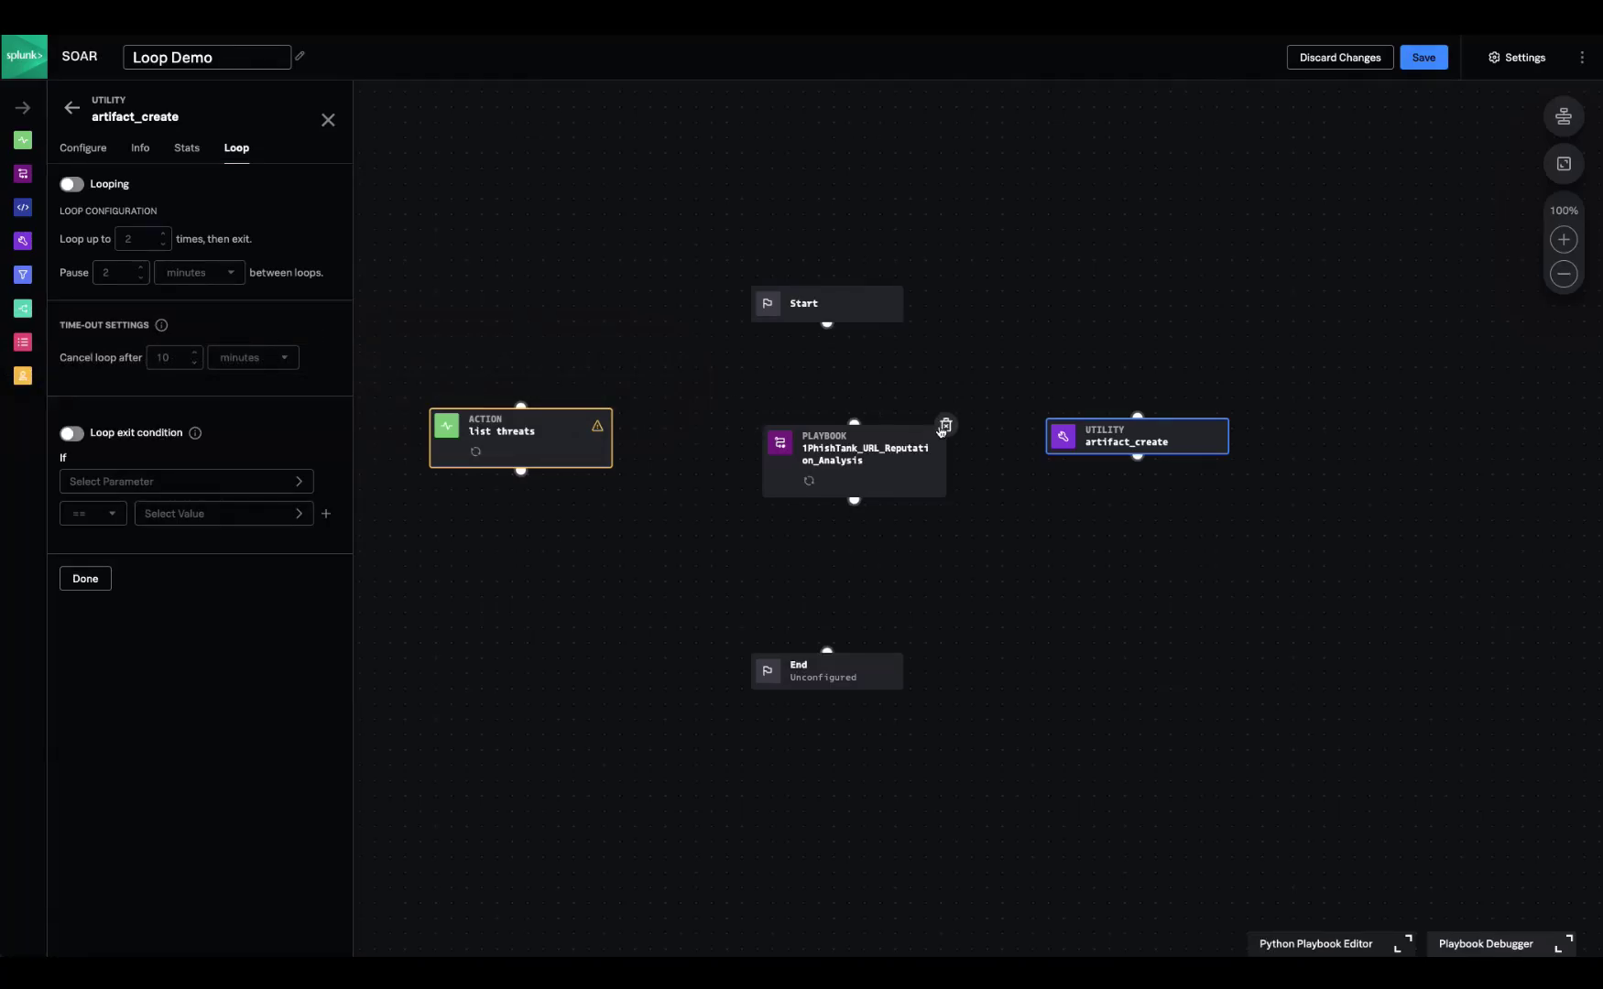
drag(1089, 447, 1115, 469)
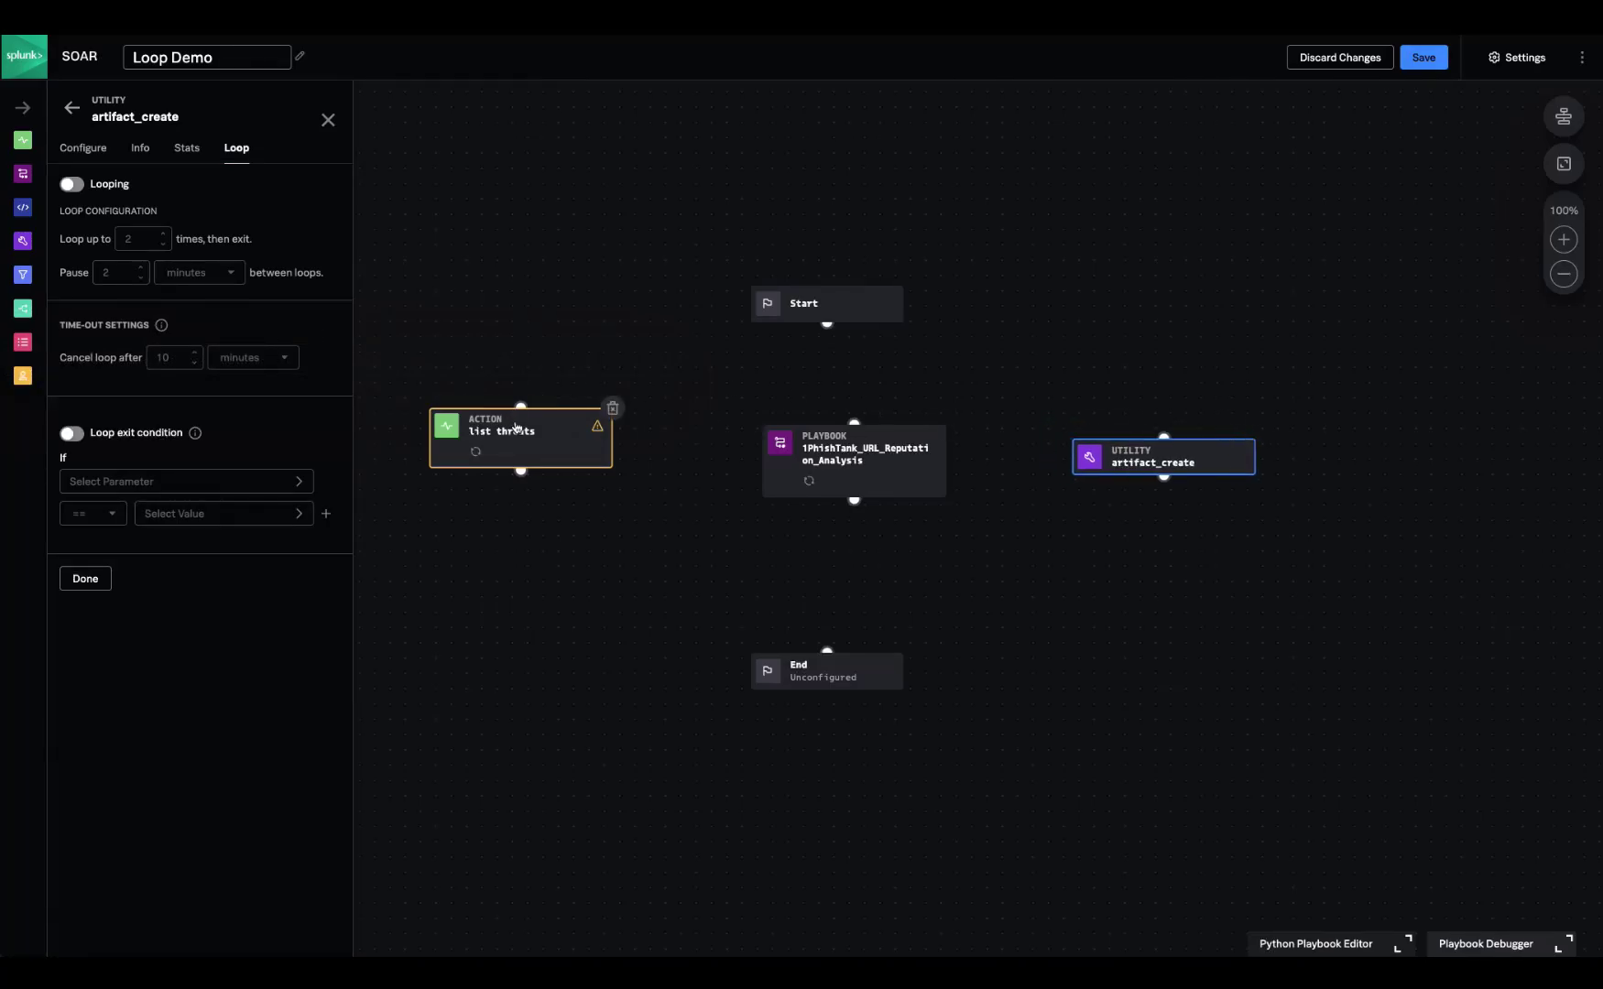
Step: Reposition the list threats block and review get job summary's exit-condition datapath options
drag(515, 429, 501, 459)
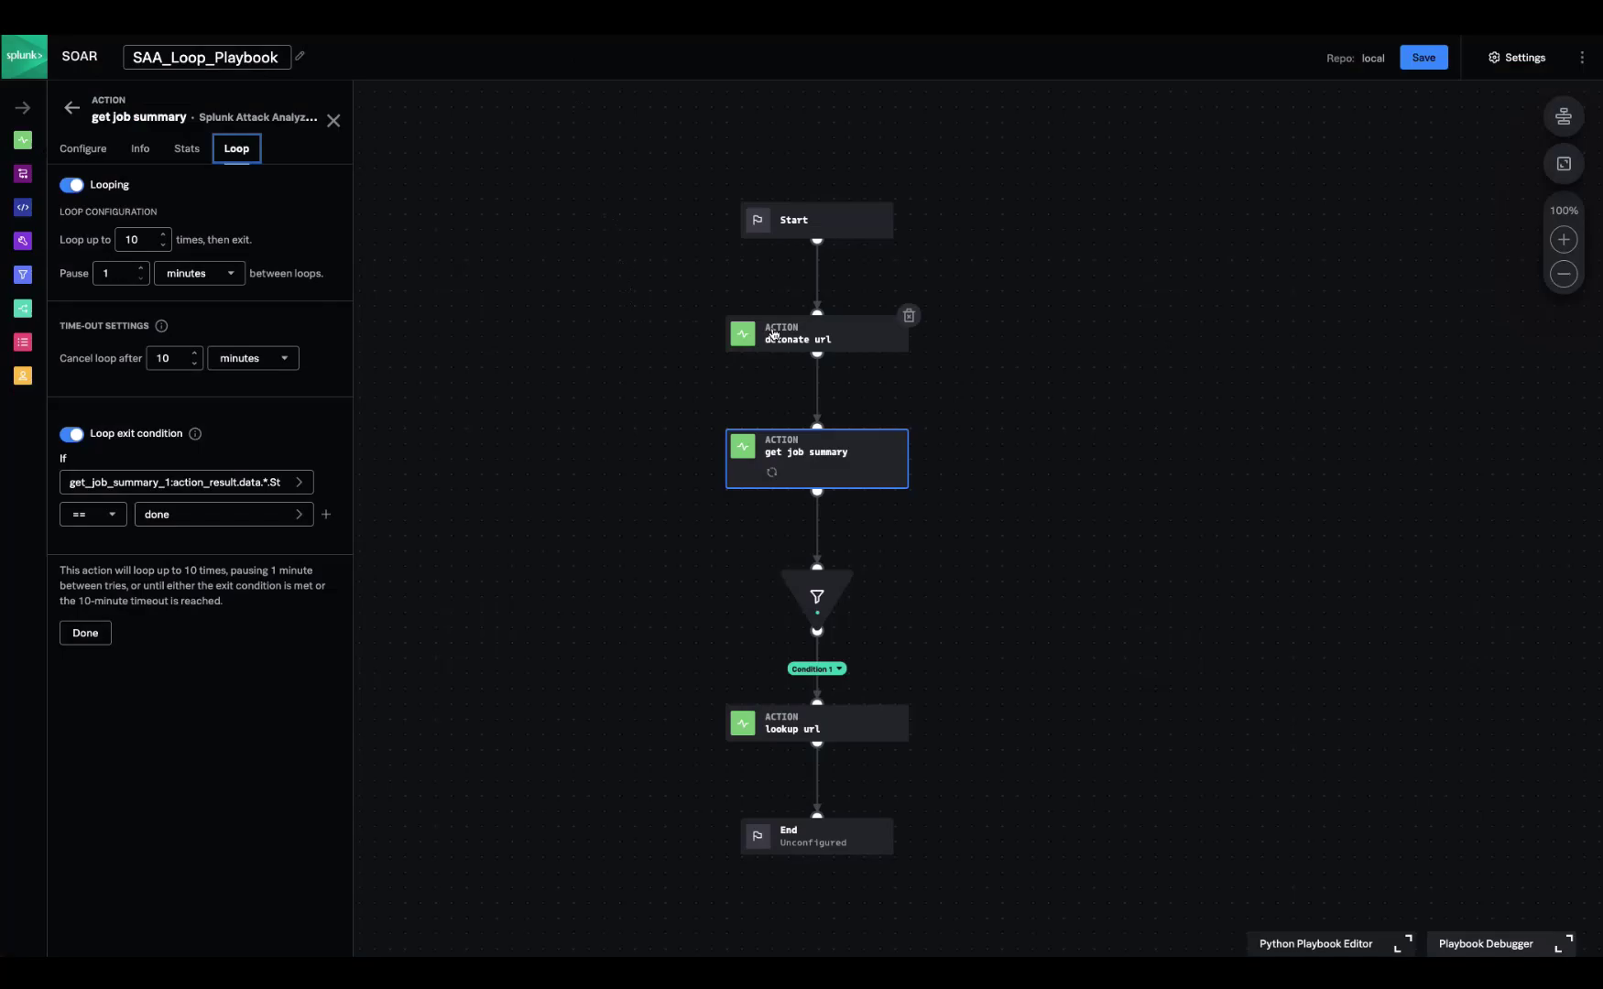
click(772, 453)
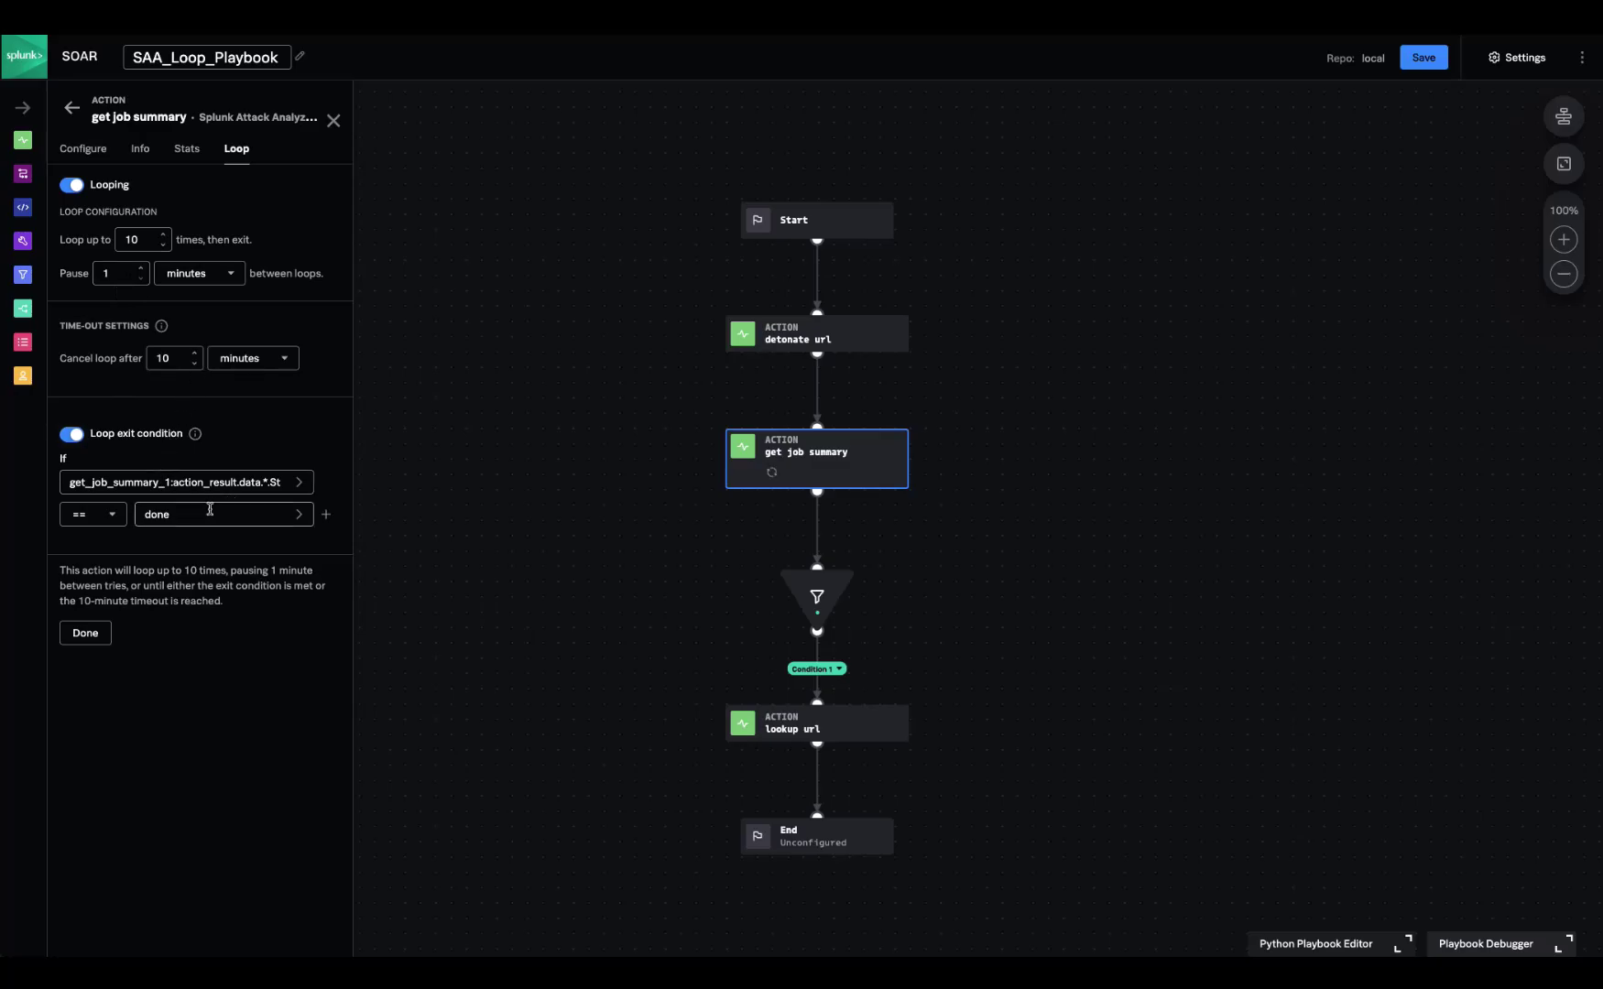
click(243, 482)
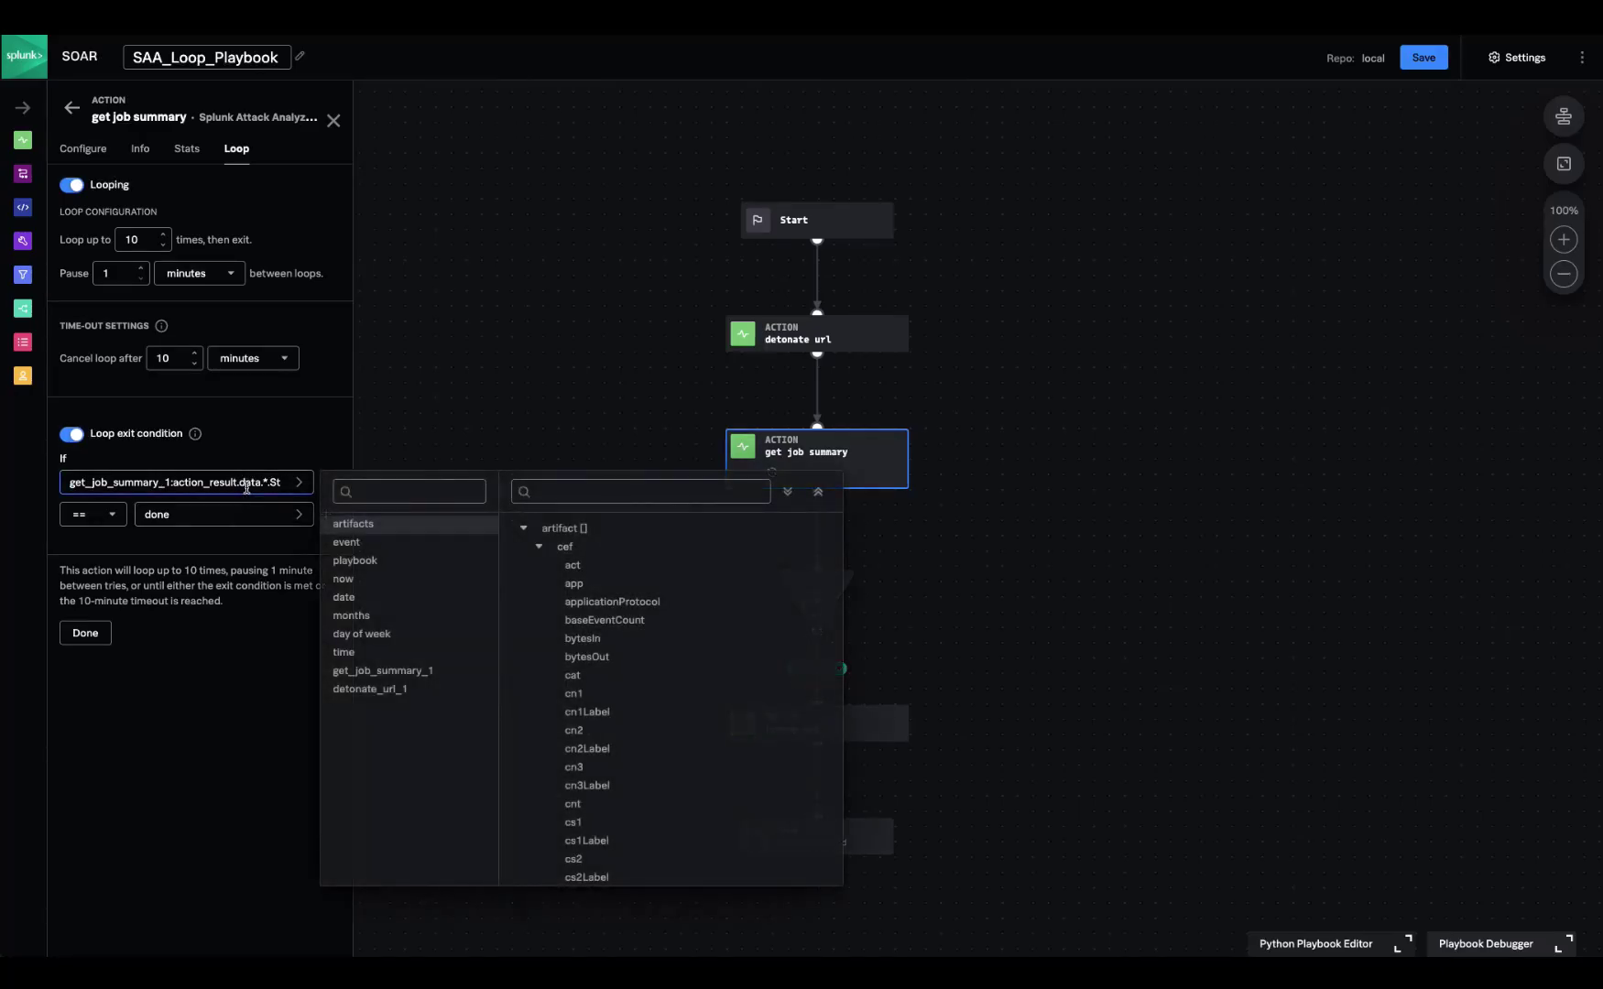
click(226, 546)
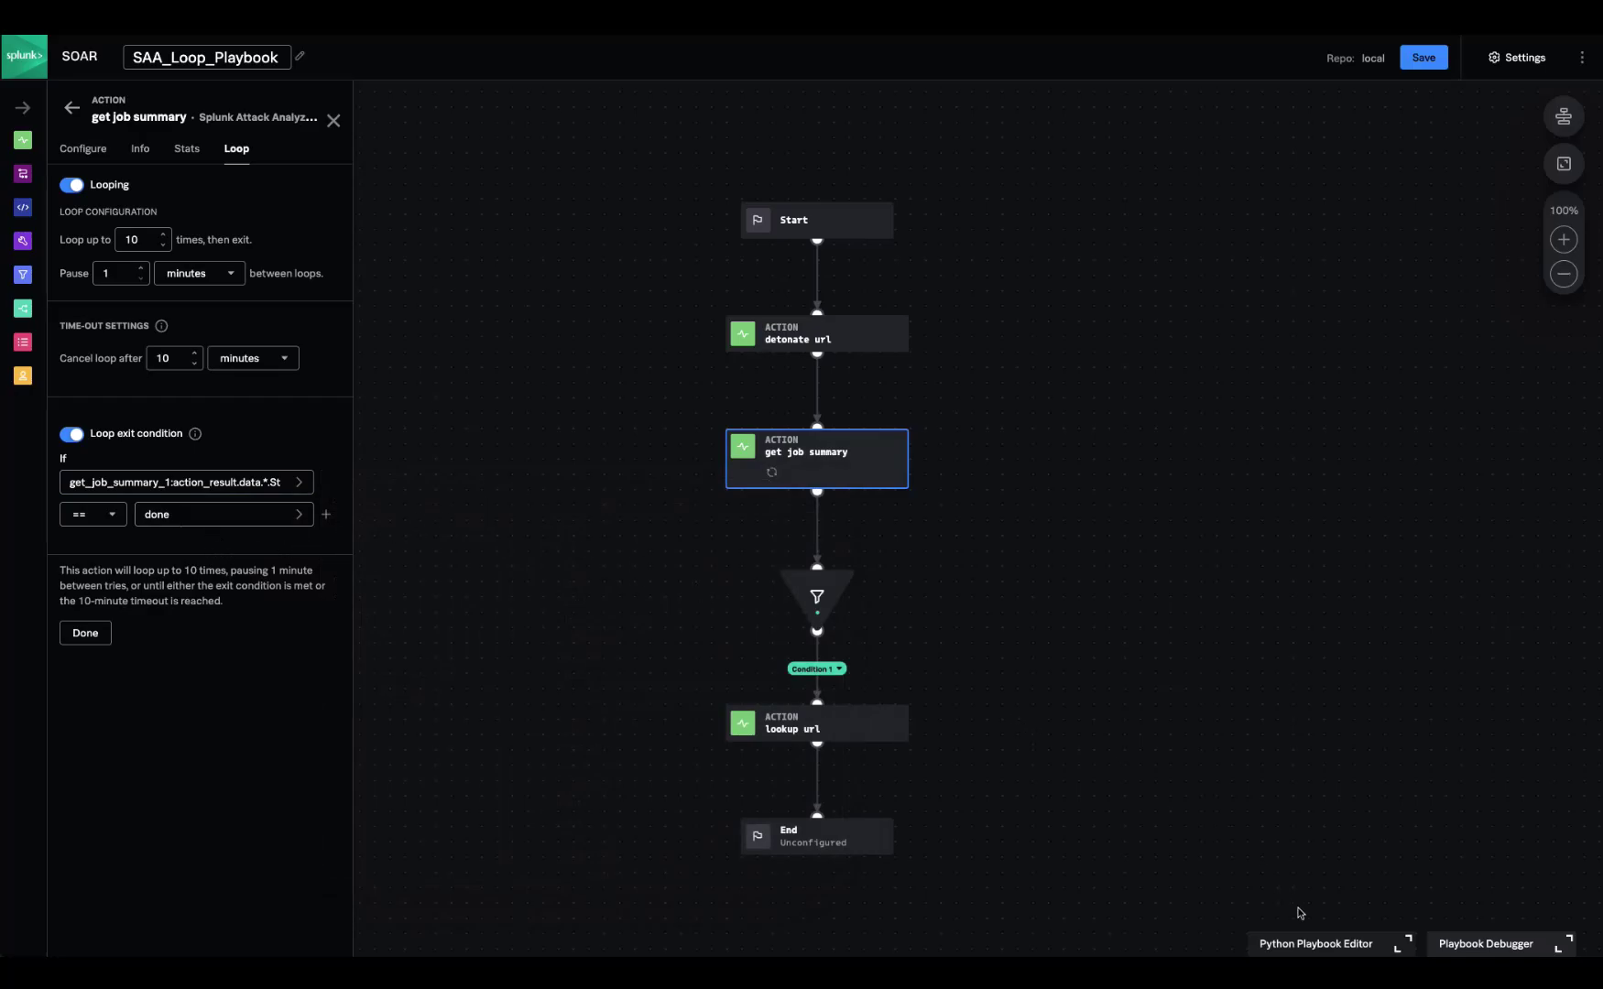
click(1308, 944)
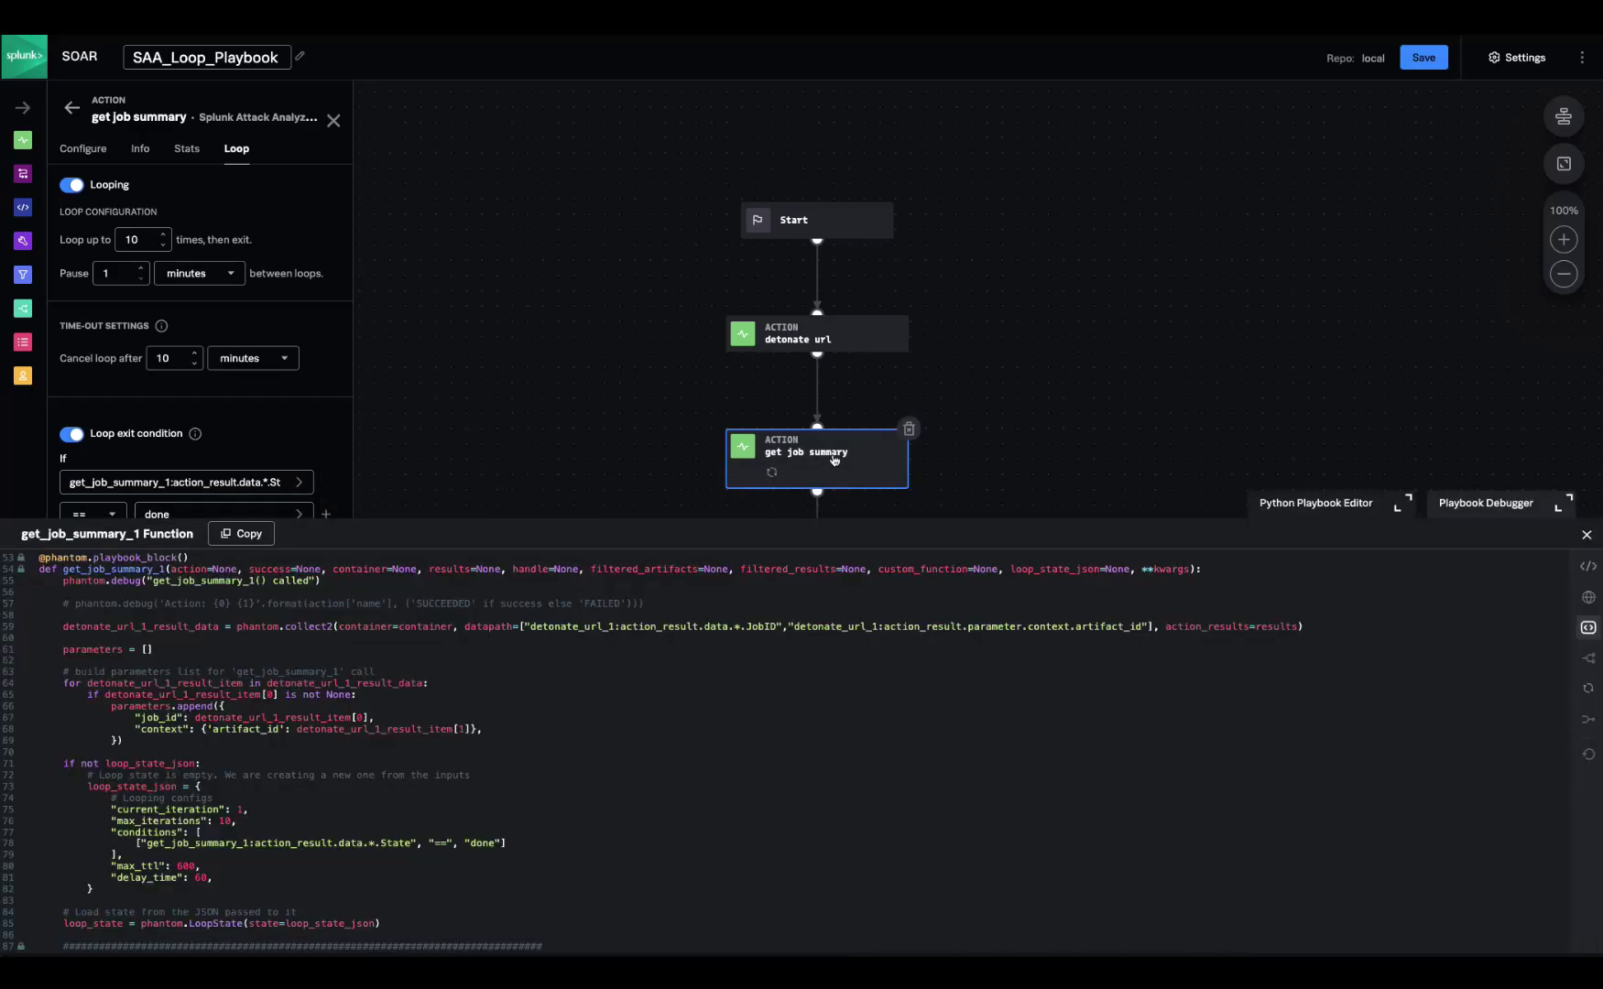
click(1589, 691)
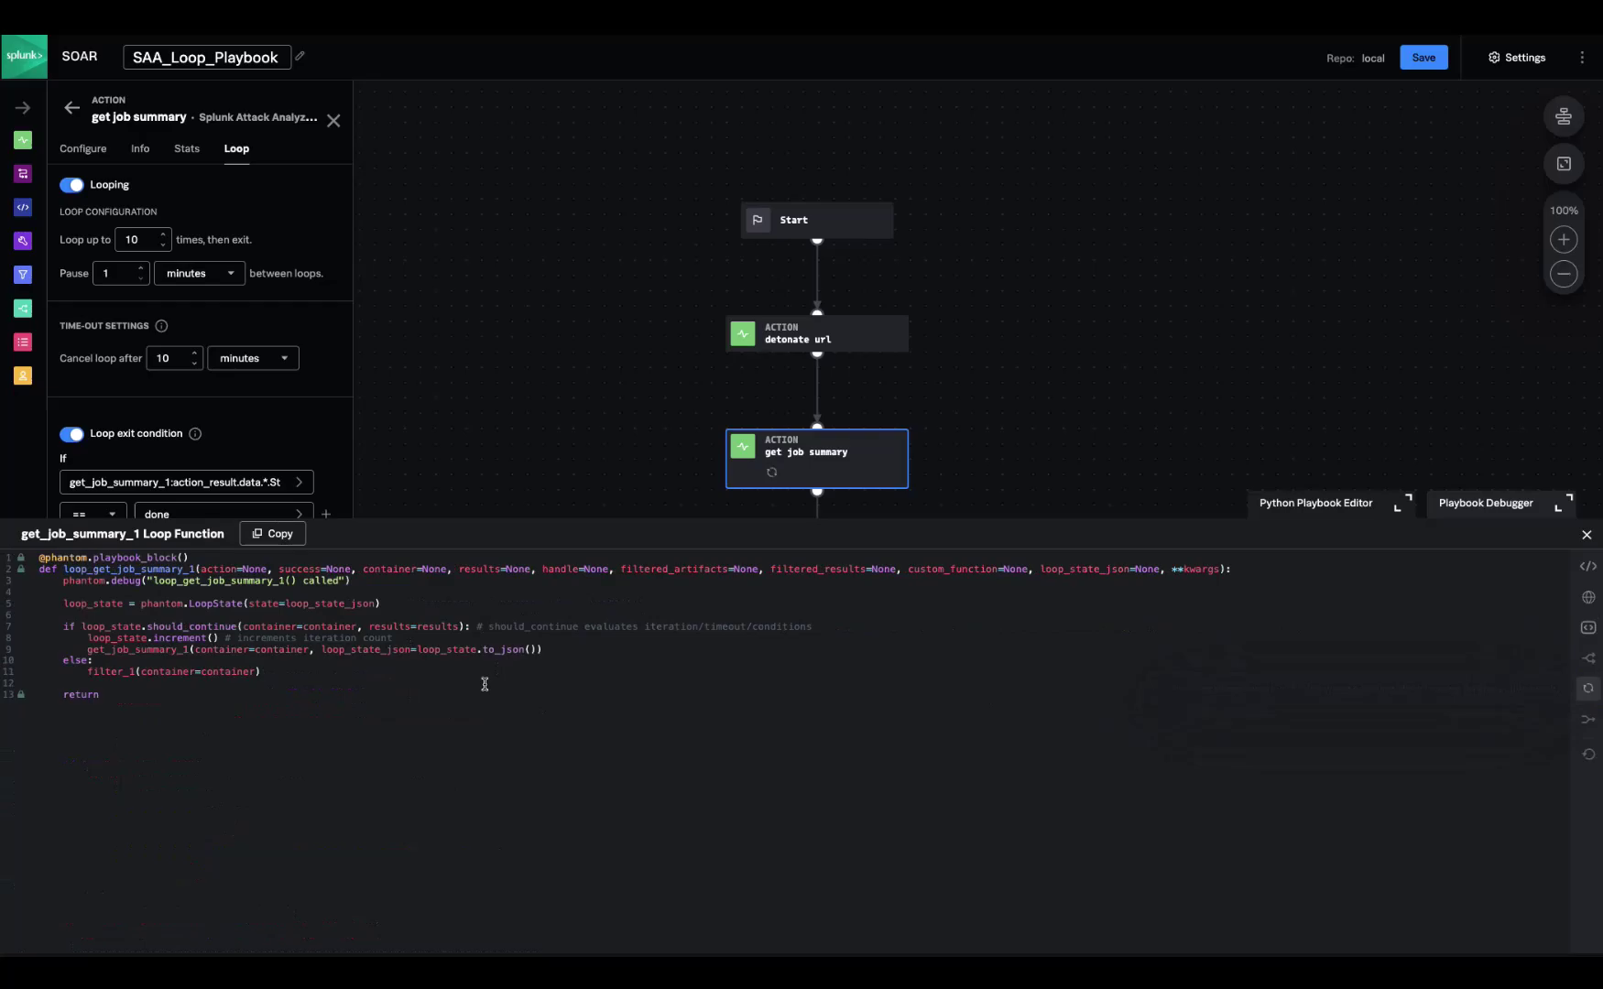
click(1586, 536)
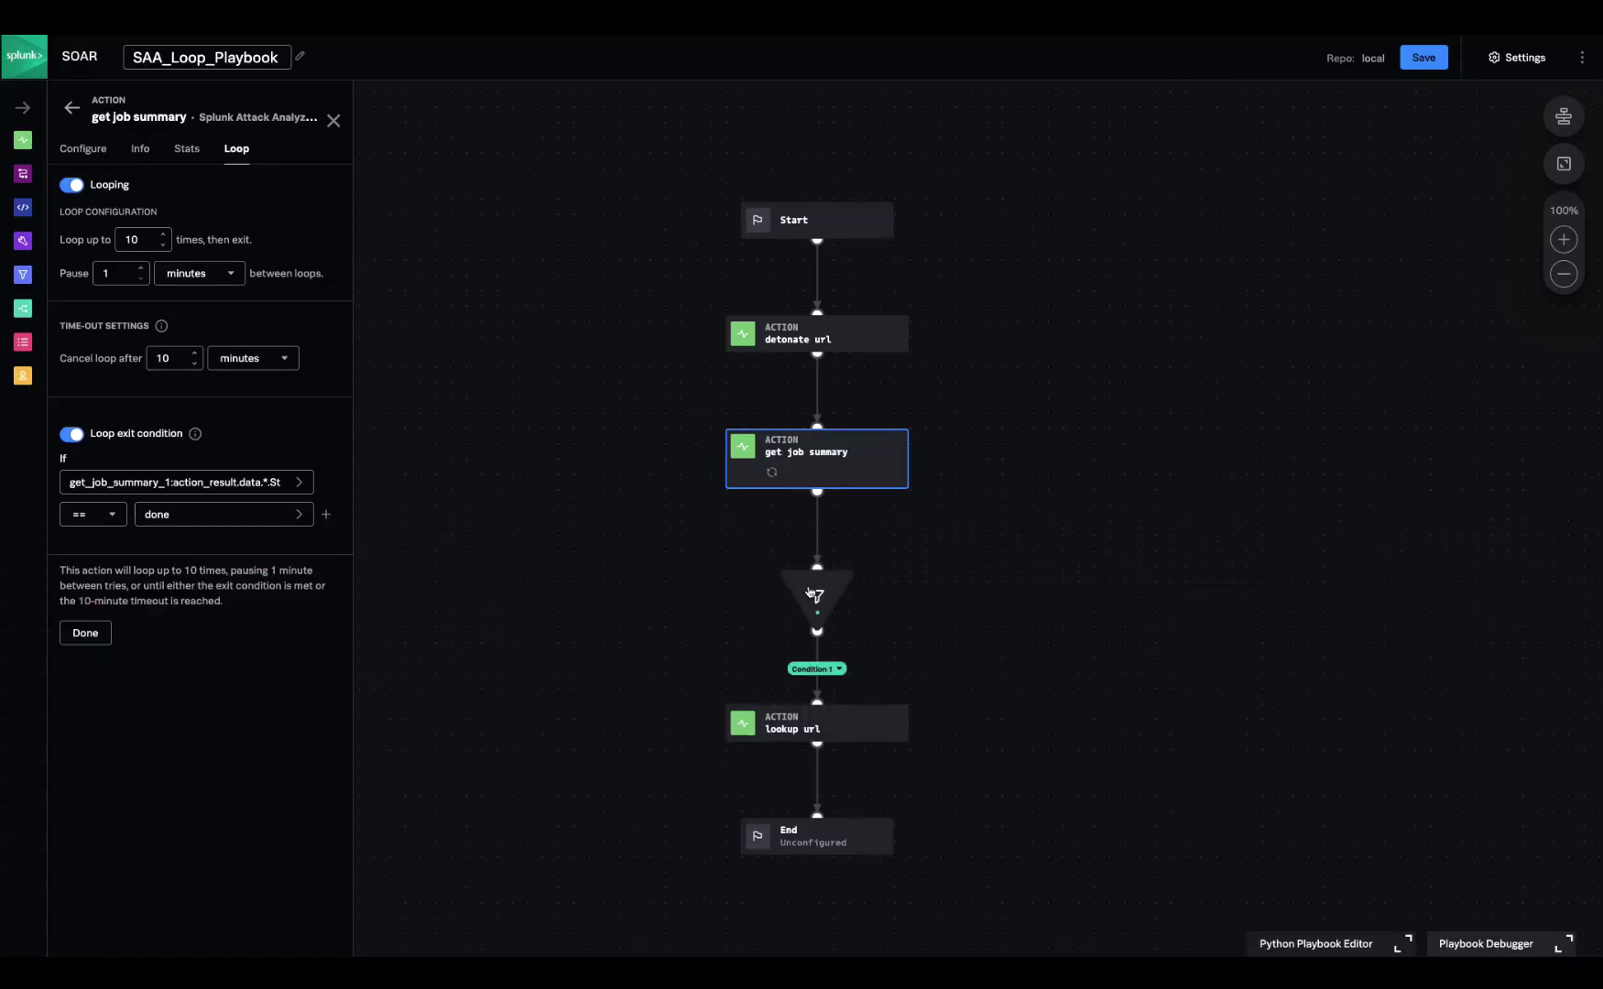
Step: Save SAA_Loop_Playbook to the local repo with the comment 'test'
click(811, 594)
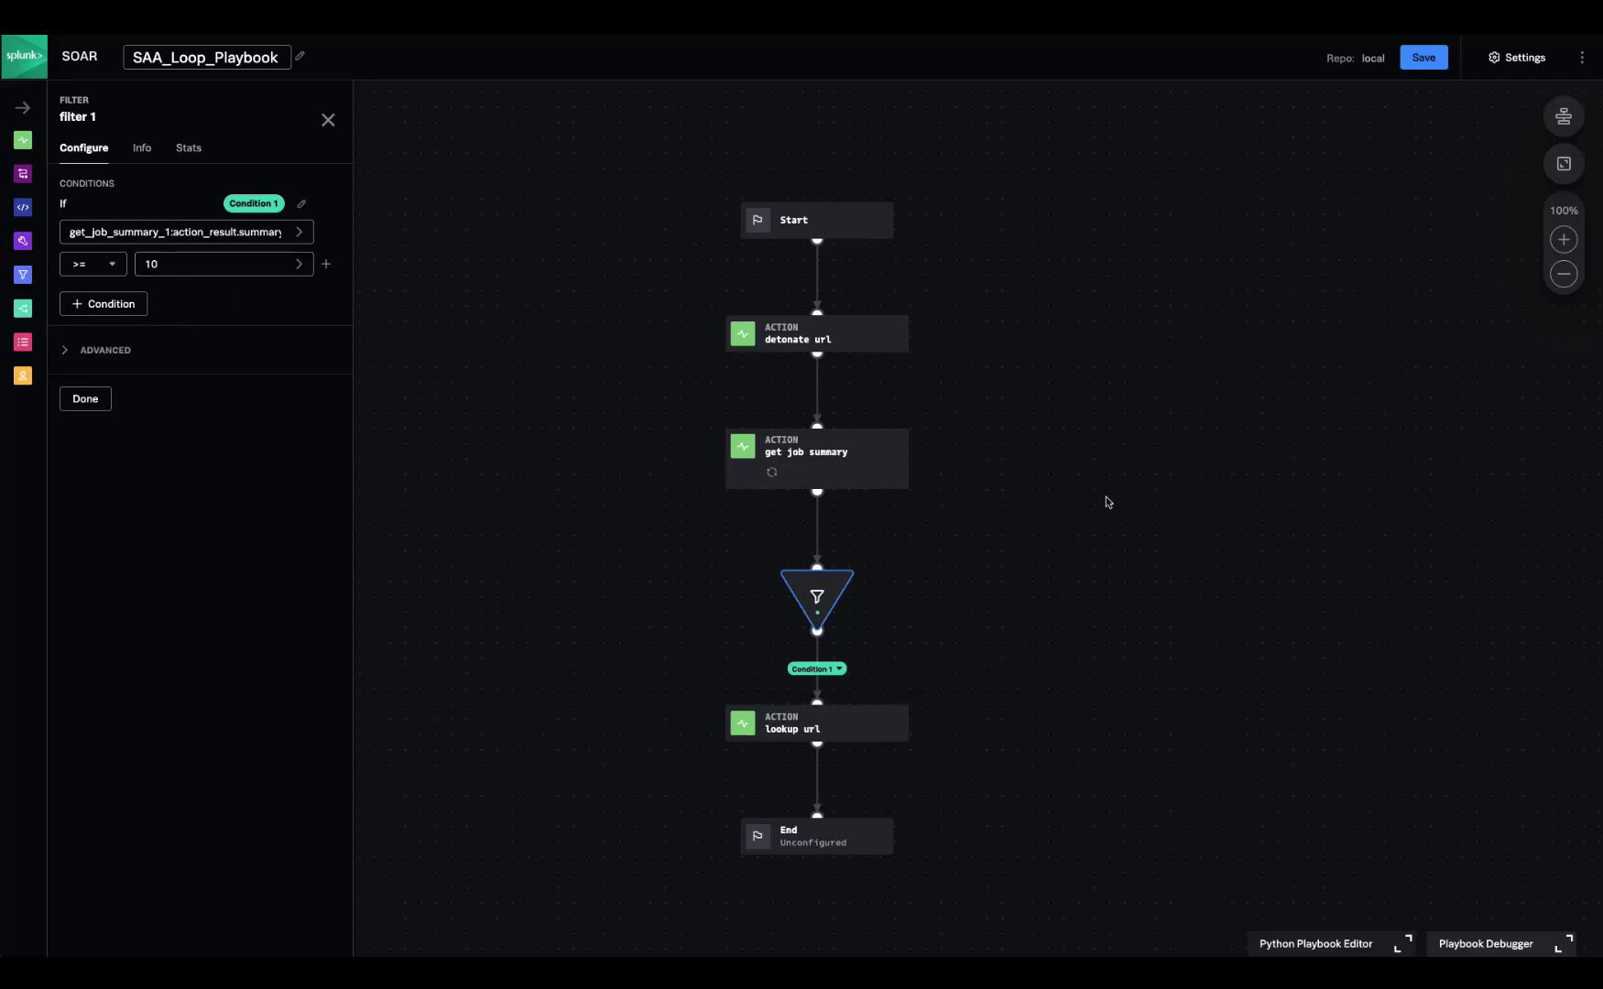
click(1424, 65)
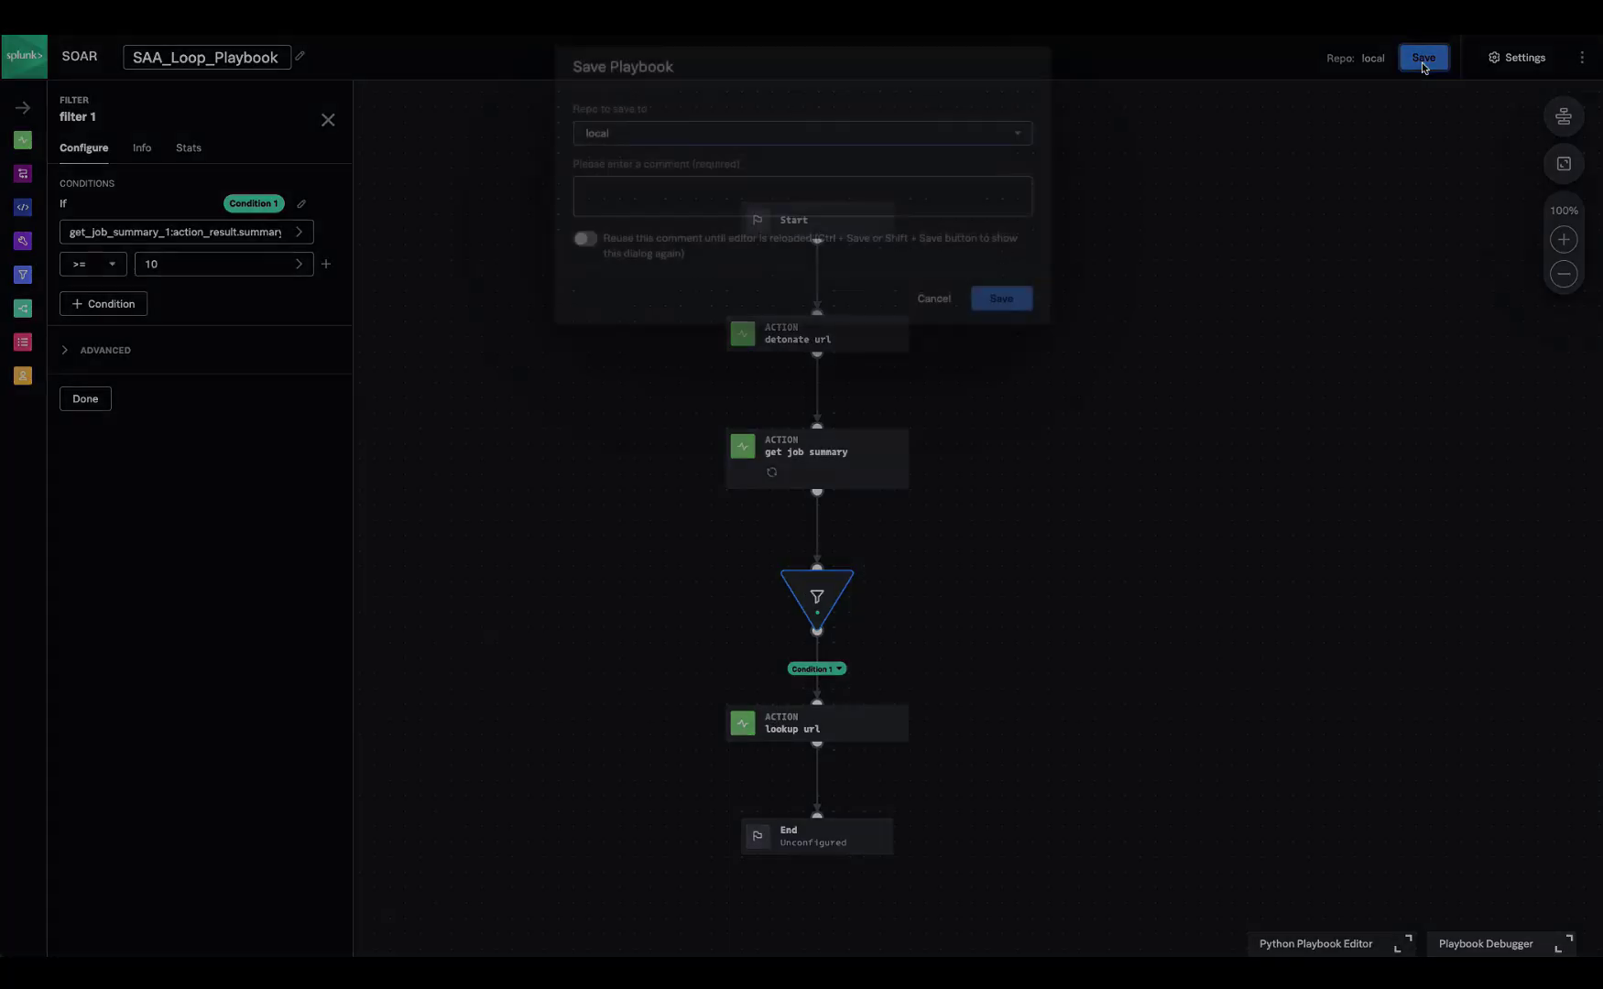
text(test)
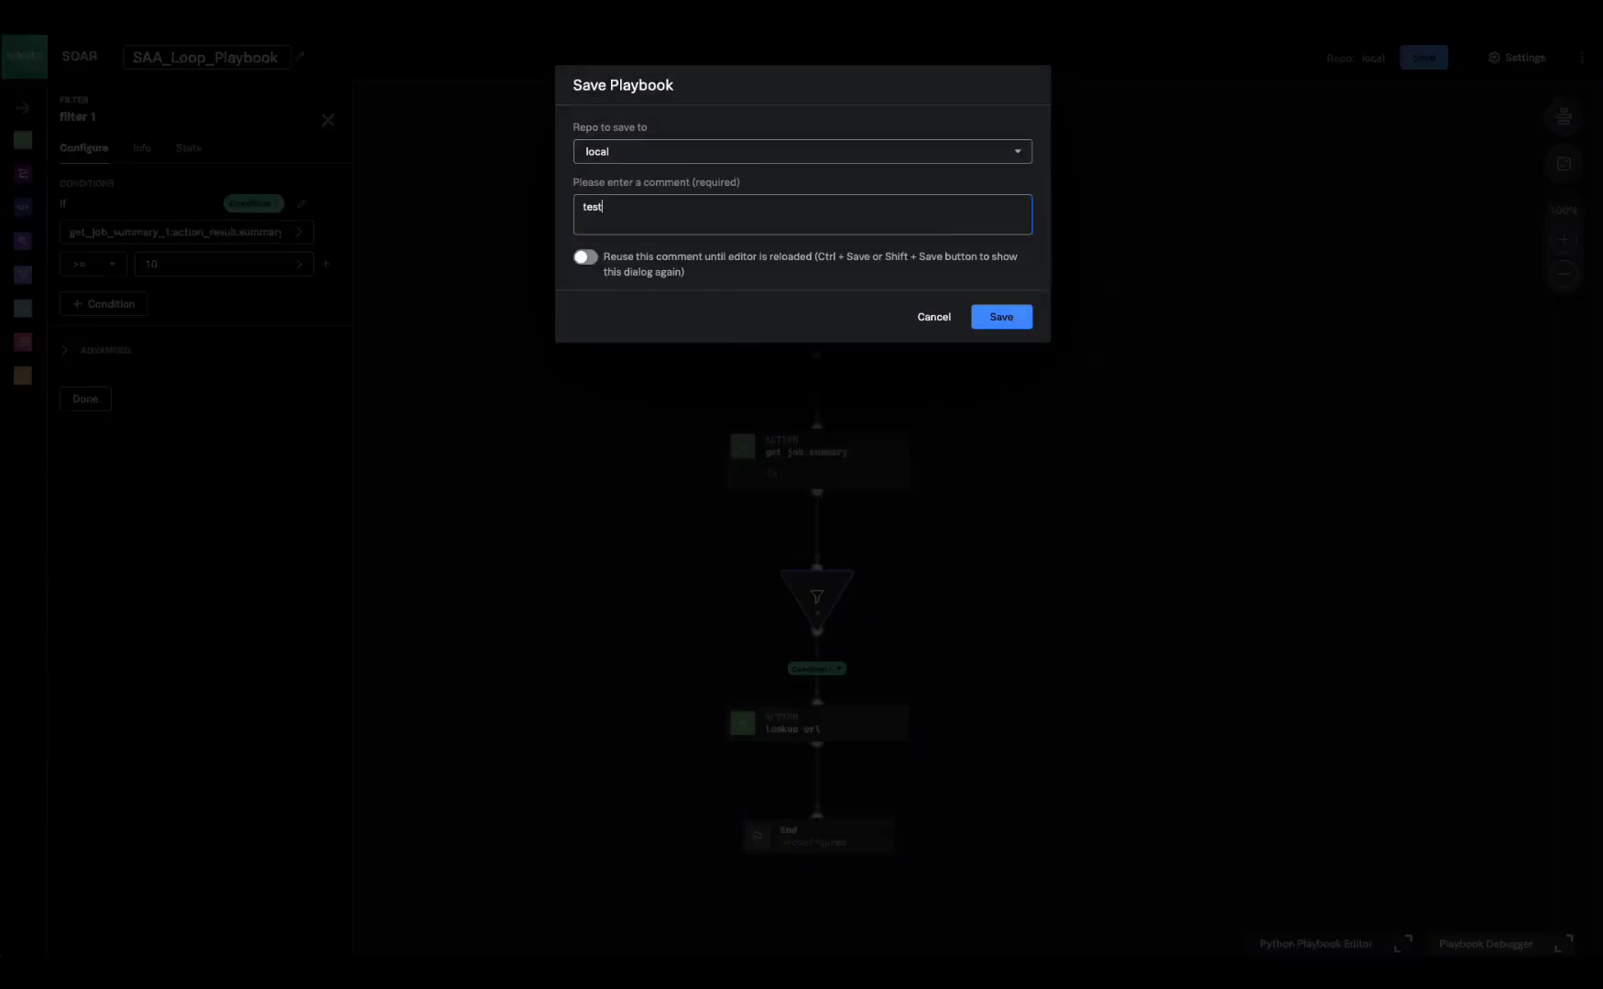
click(1008, 321)
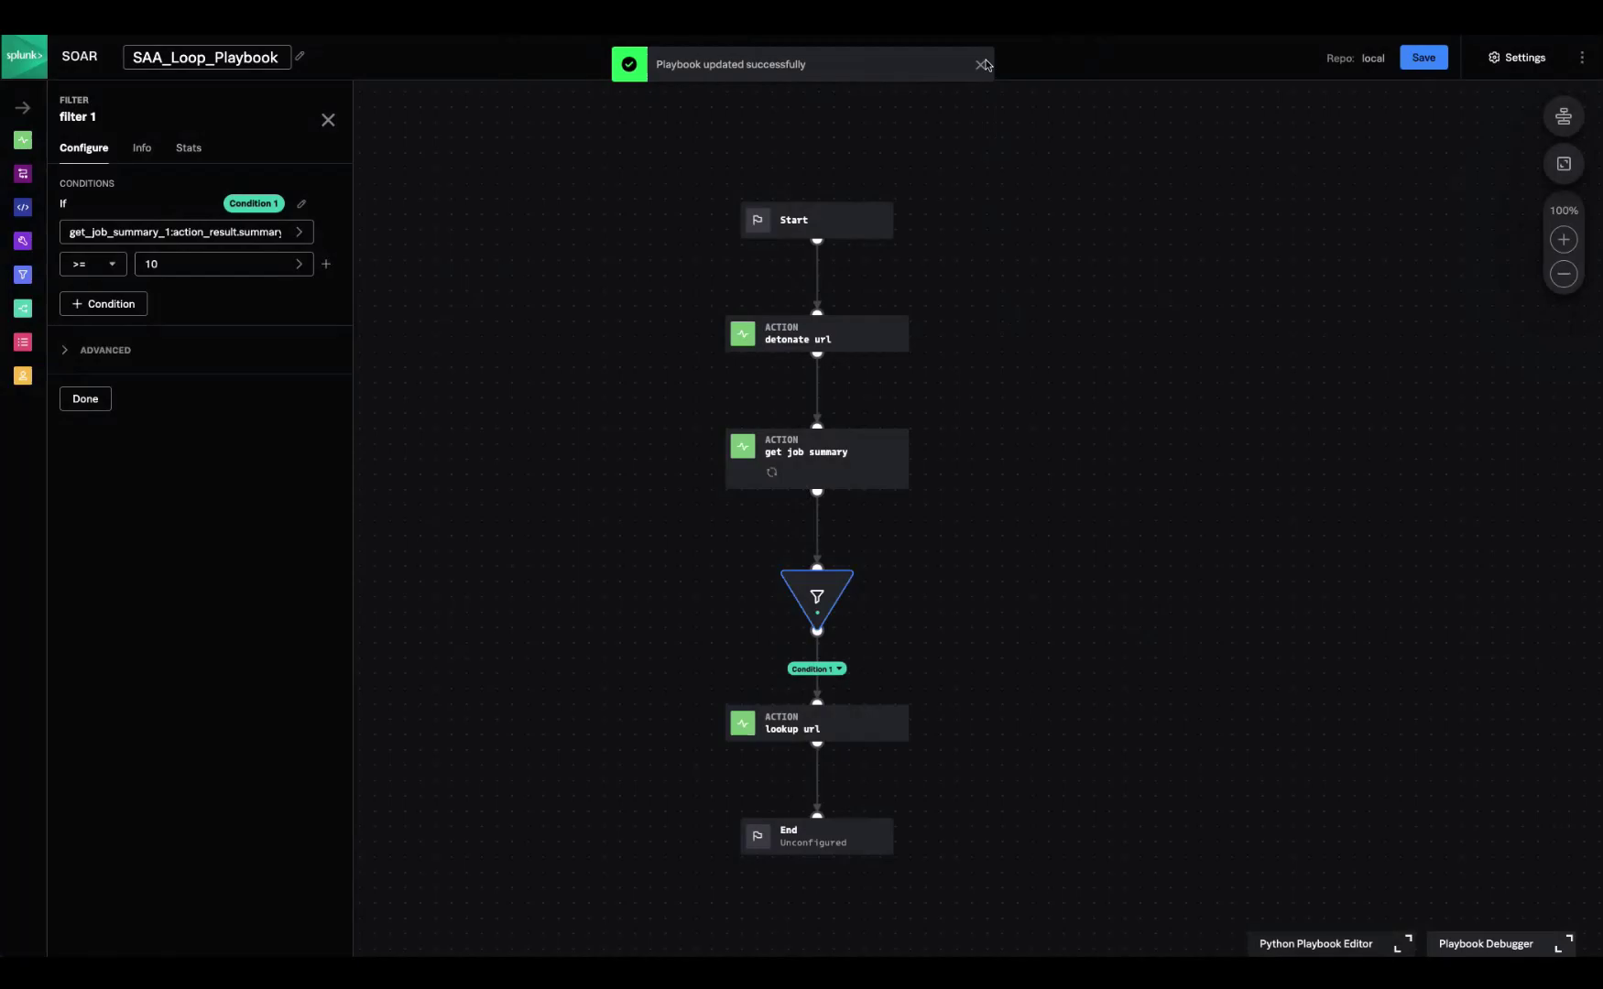
Step: Test-run the playbook on container 4603 and check the submission in Attack Analyzer
click(980, 65)
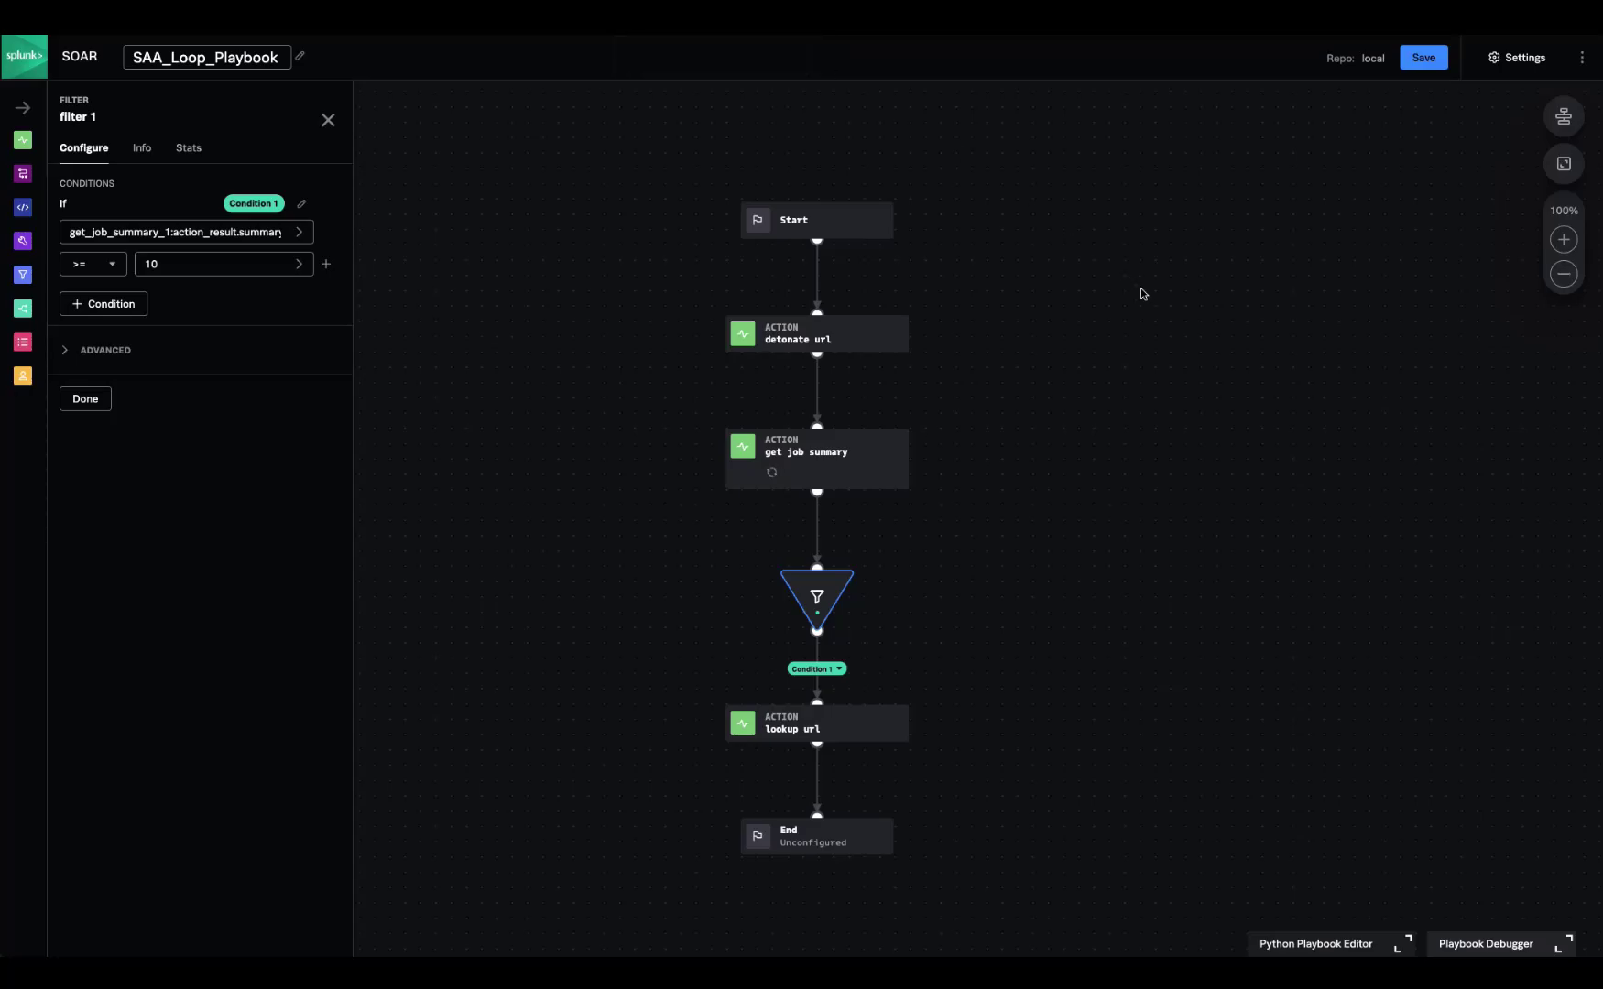
click(1484, 944)
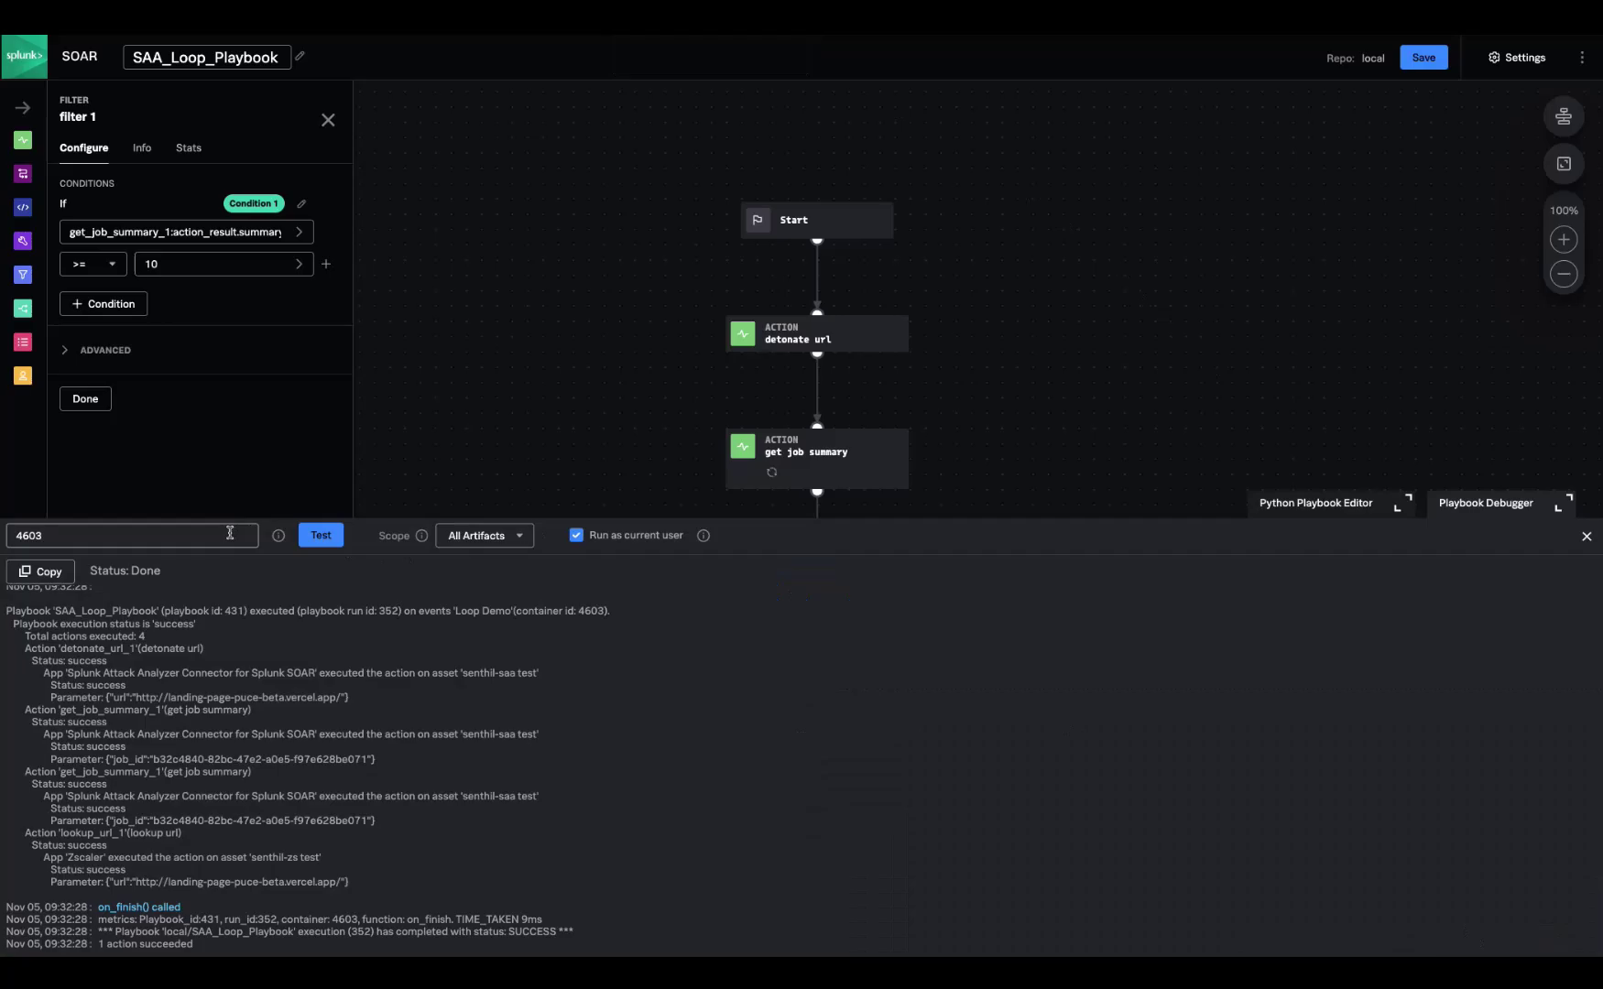
click(338, 538)
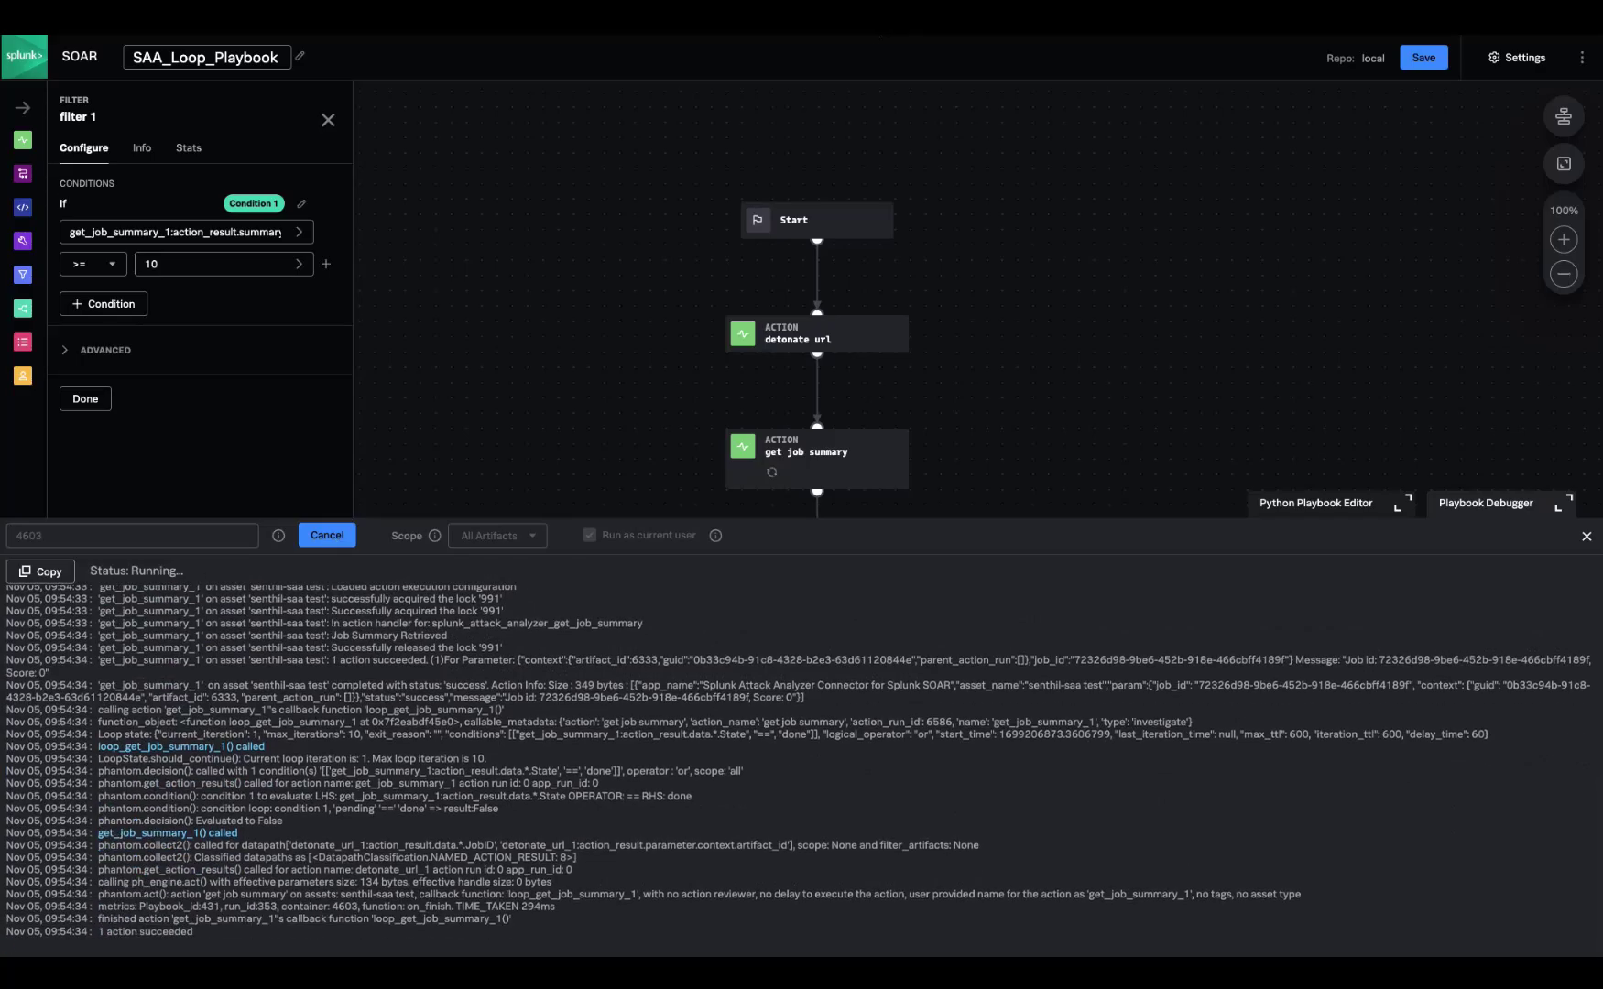
key(ctrl+Tab)
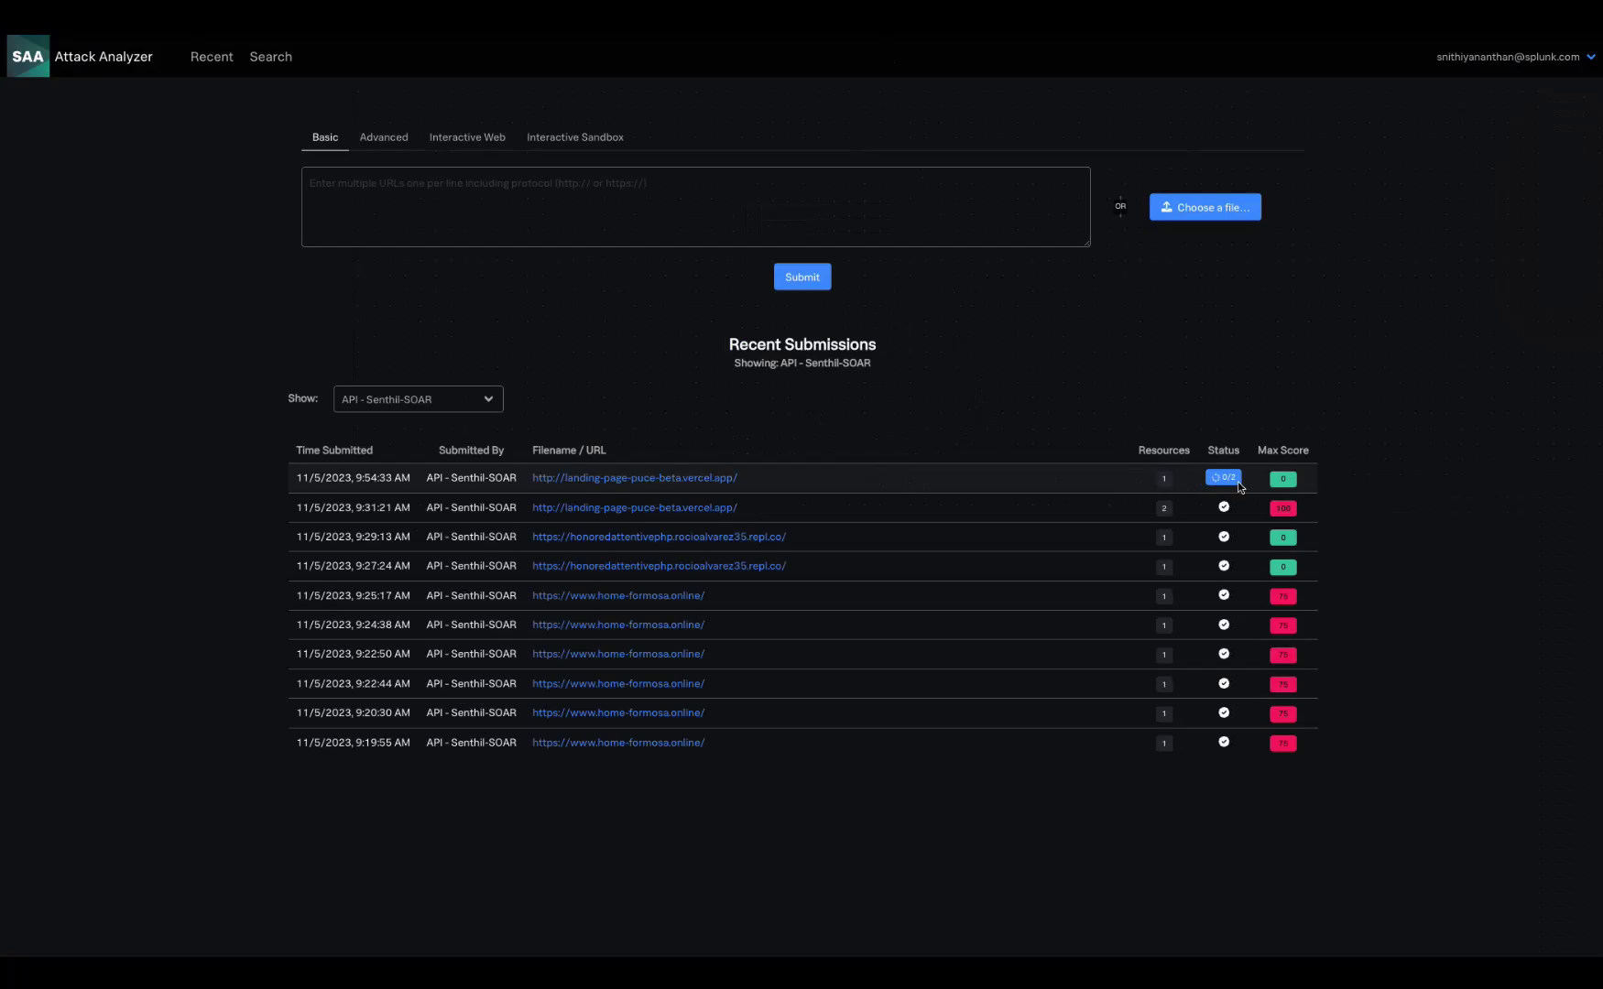
Step: Review the detonate_url_1 and first get_job_summary_1 results in the Loop Demo investigation
key(ctrl+Tab)
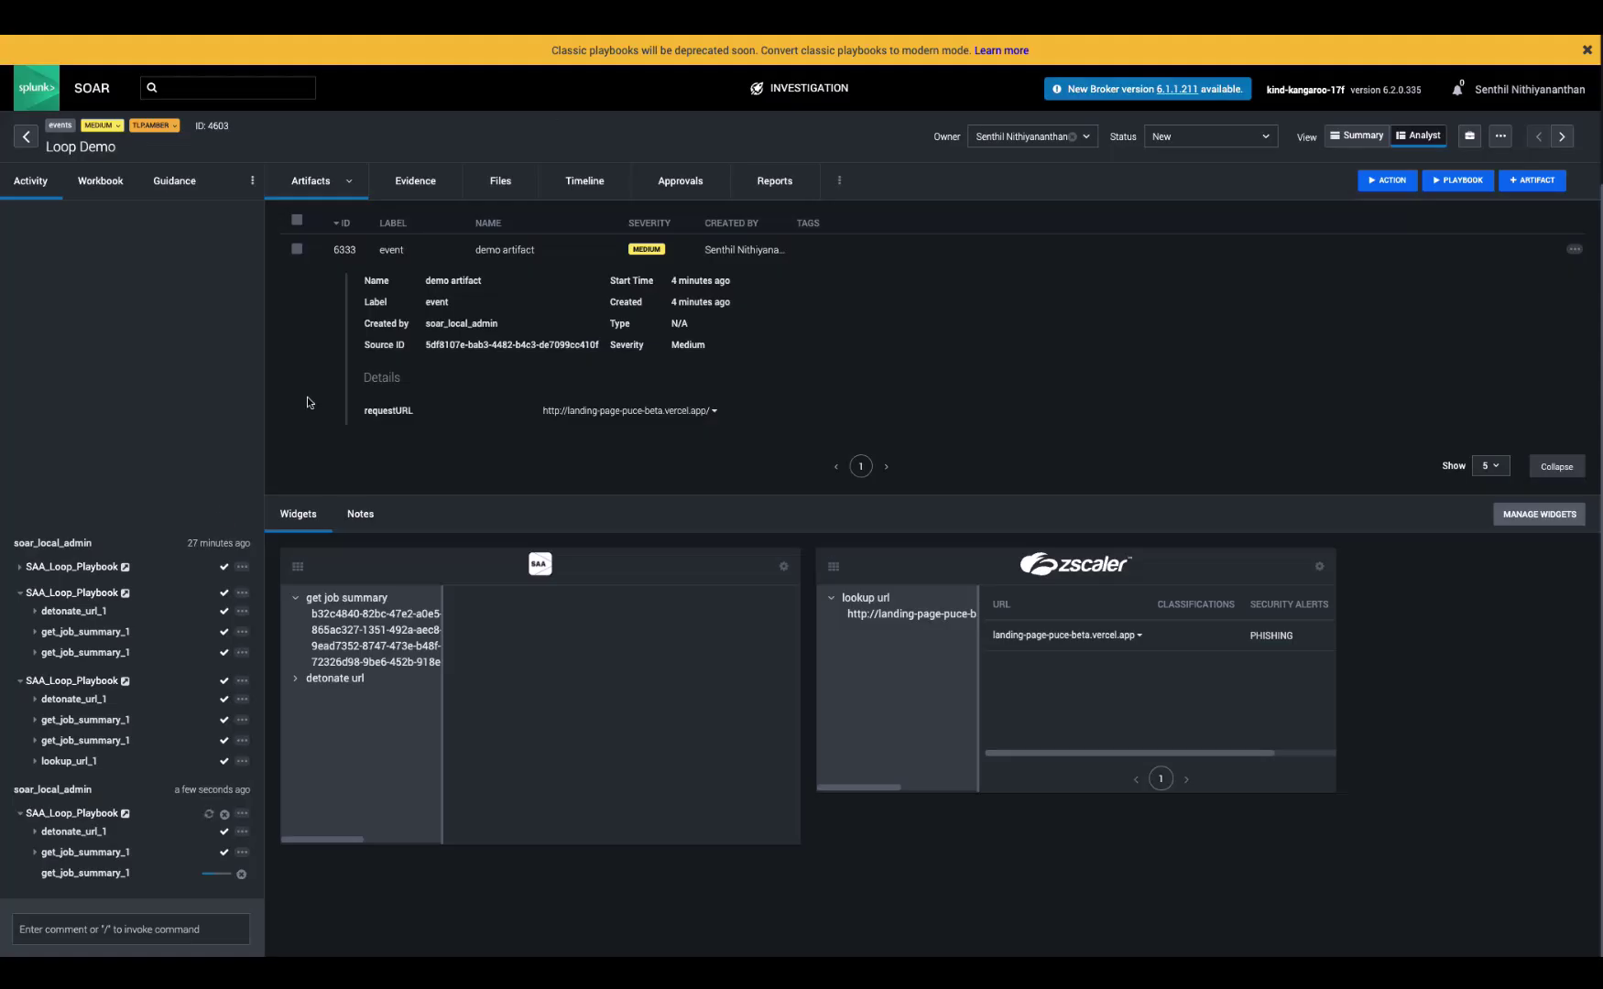
click(36, 833)
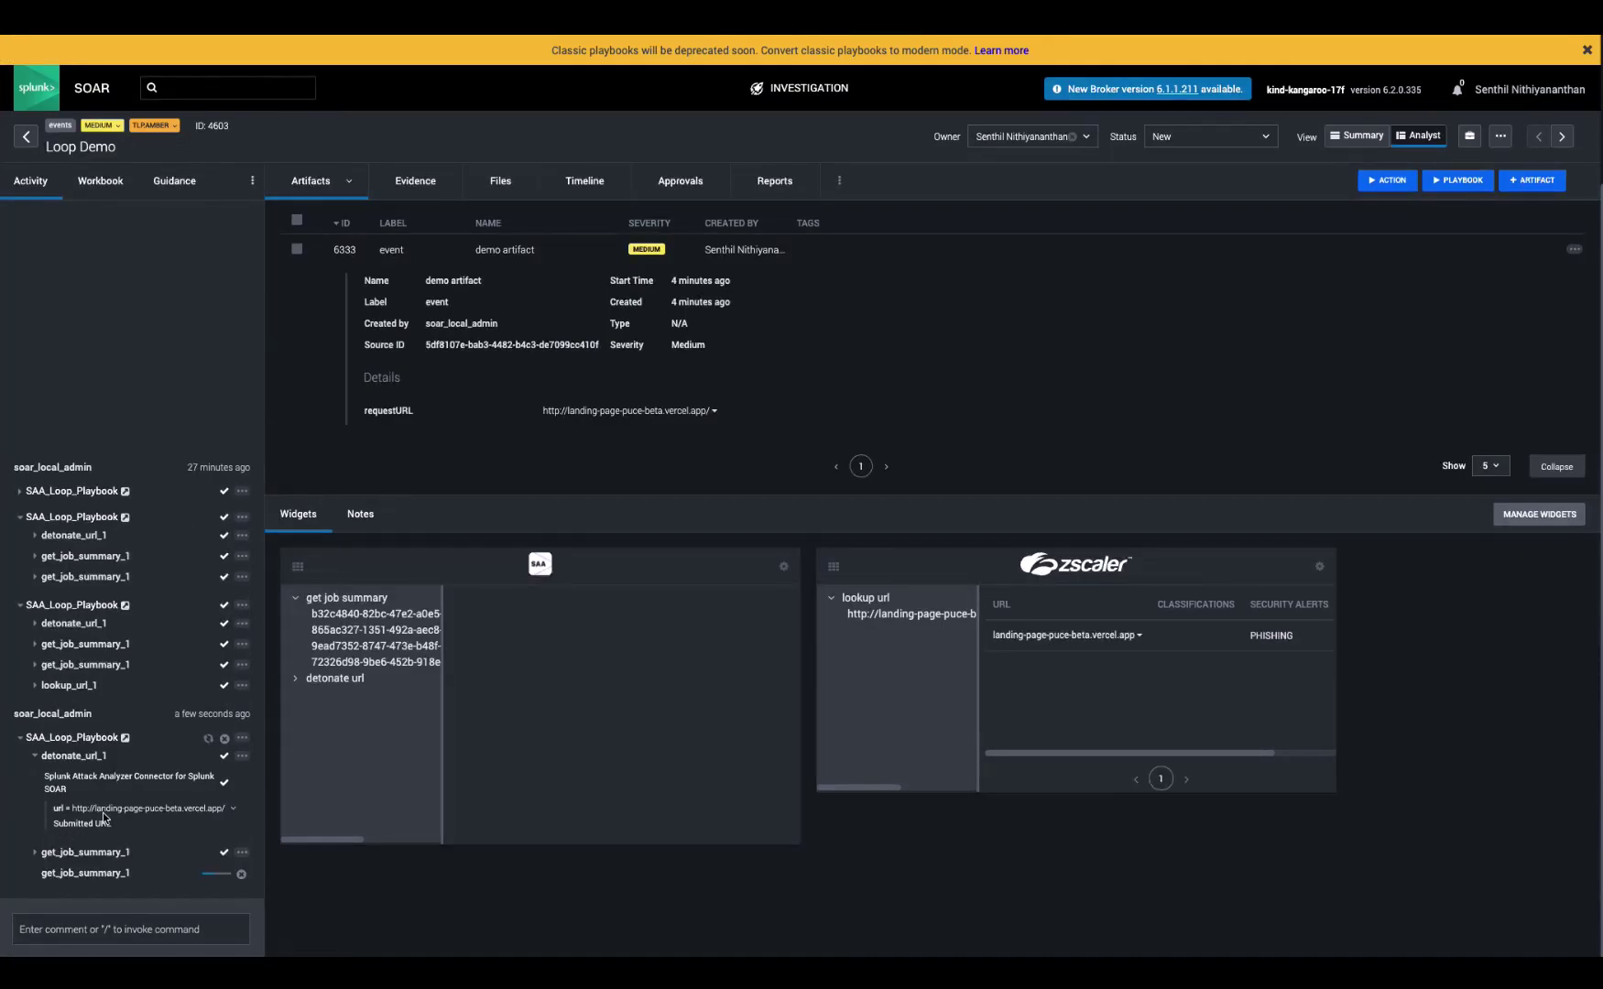
click(34, 857)
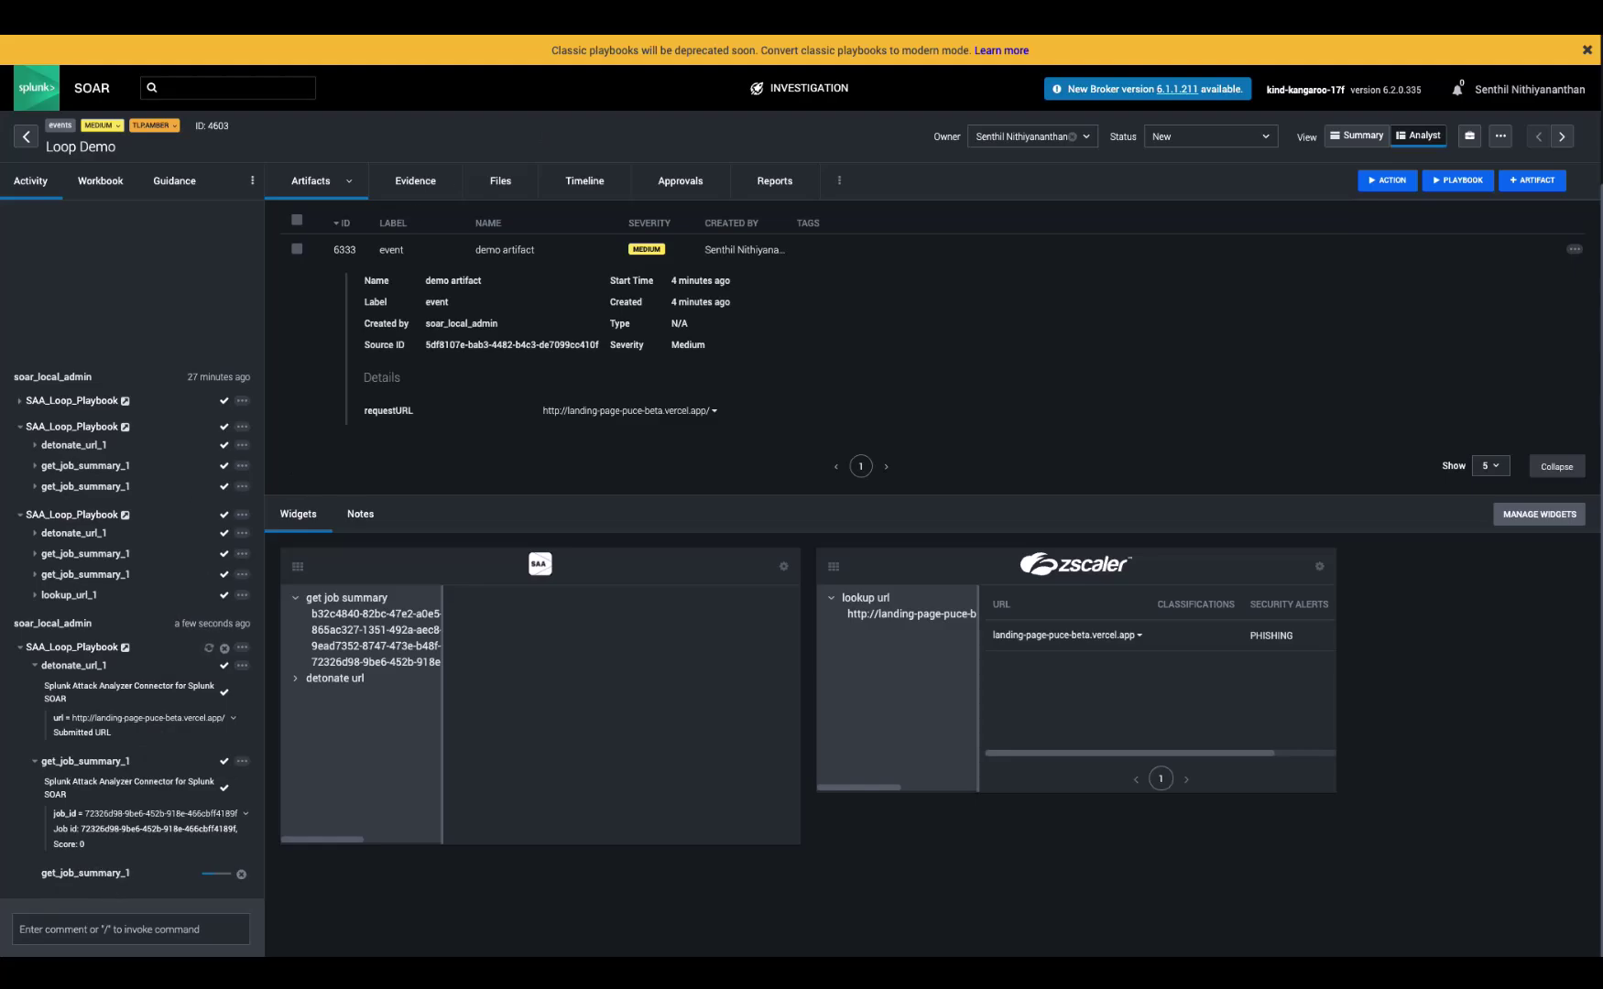
key(ctrl+Tab)
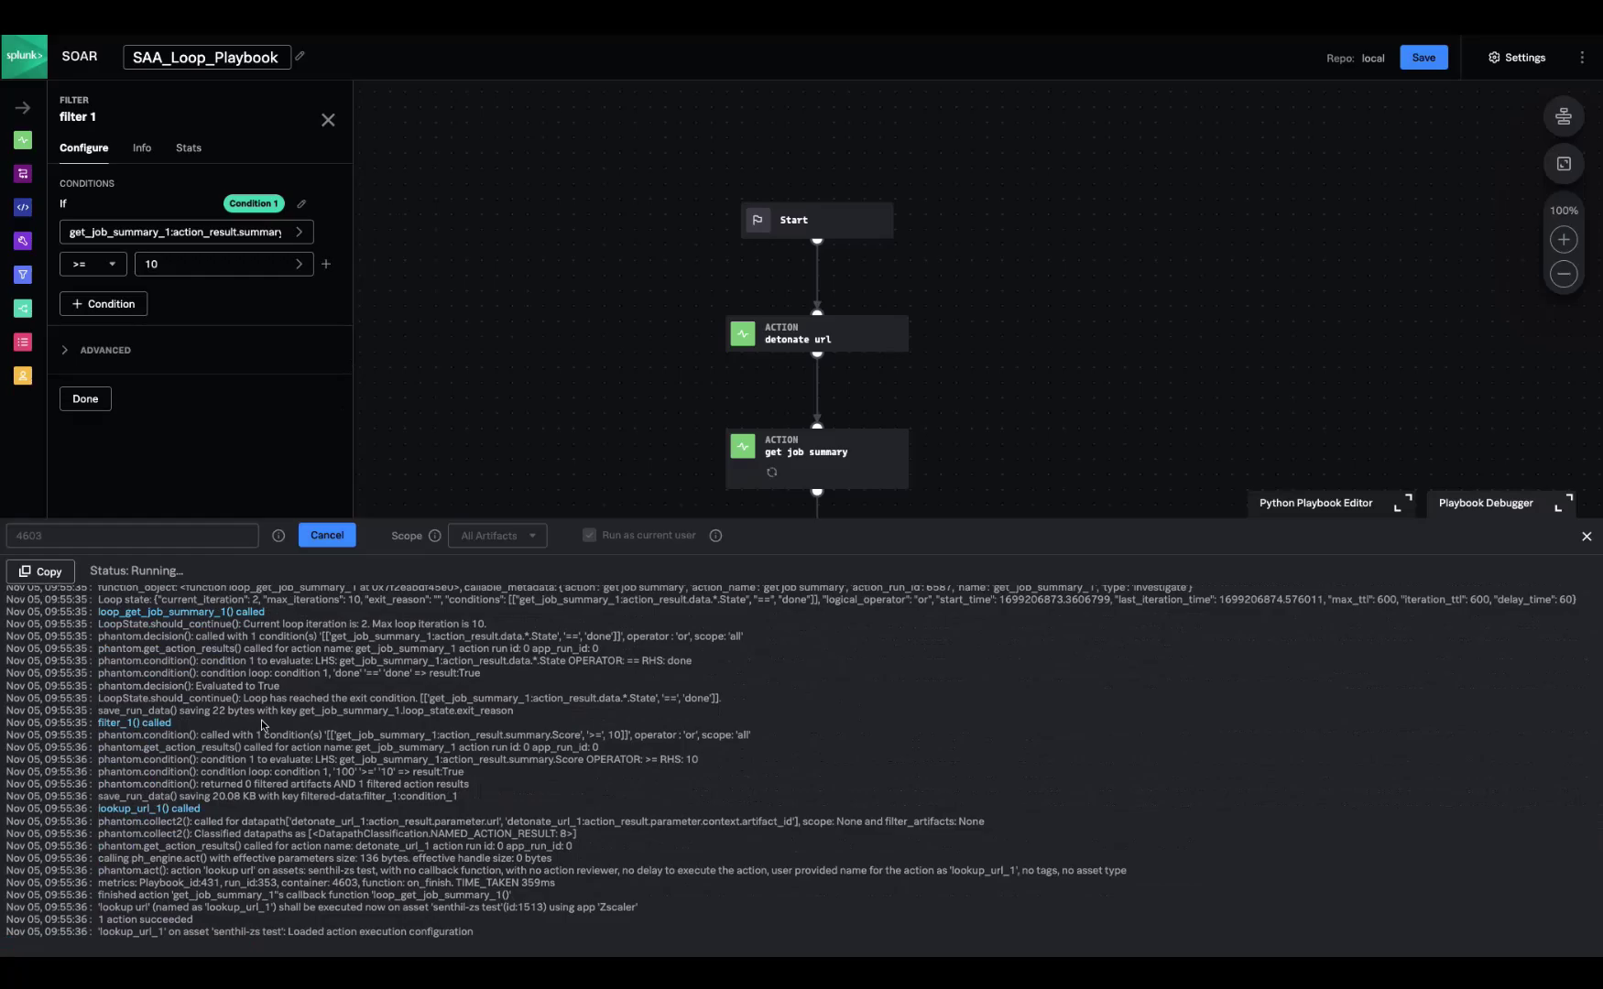
Step: Check the second get job summary (score 100) and completed lookup url results in the debugger log
scroll(262, 725, up, 5)
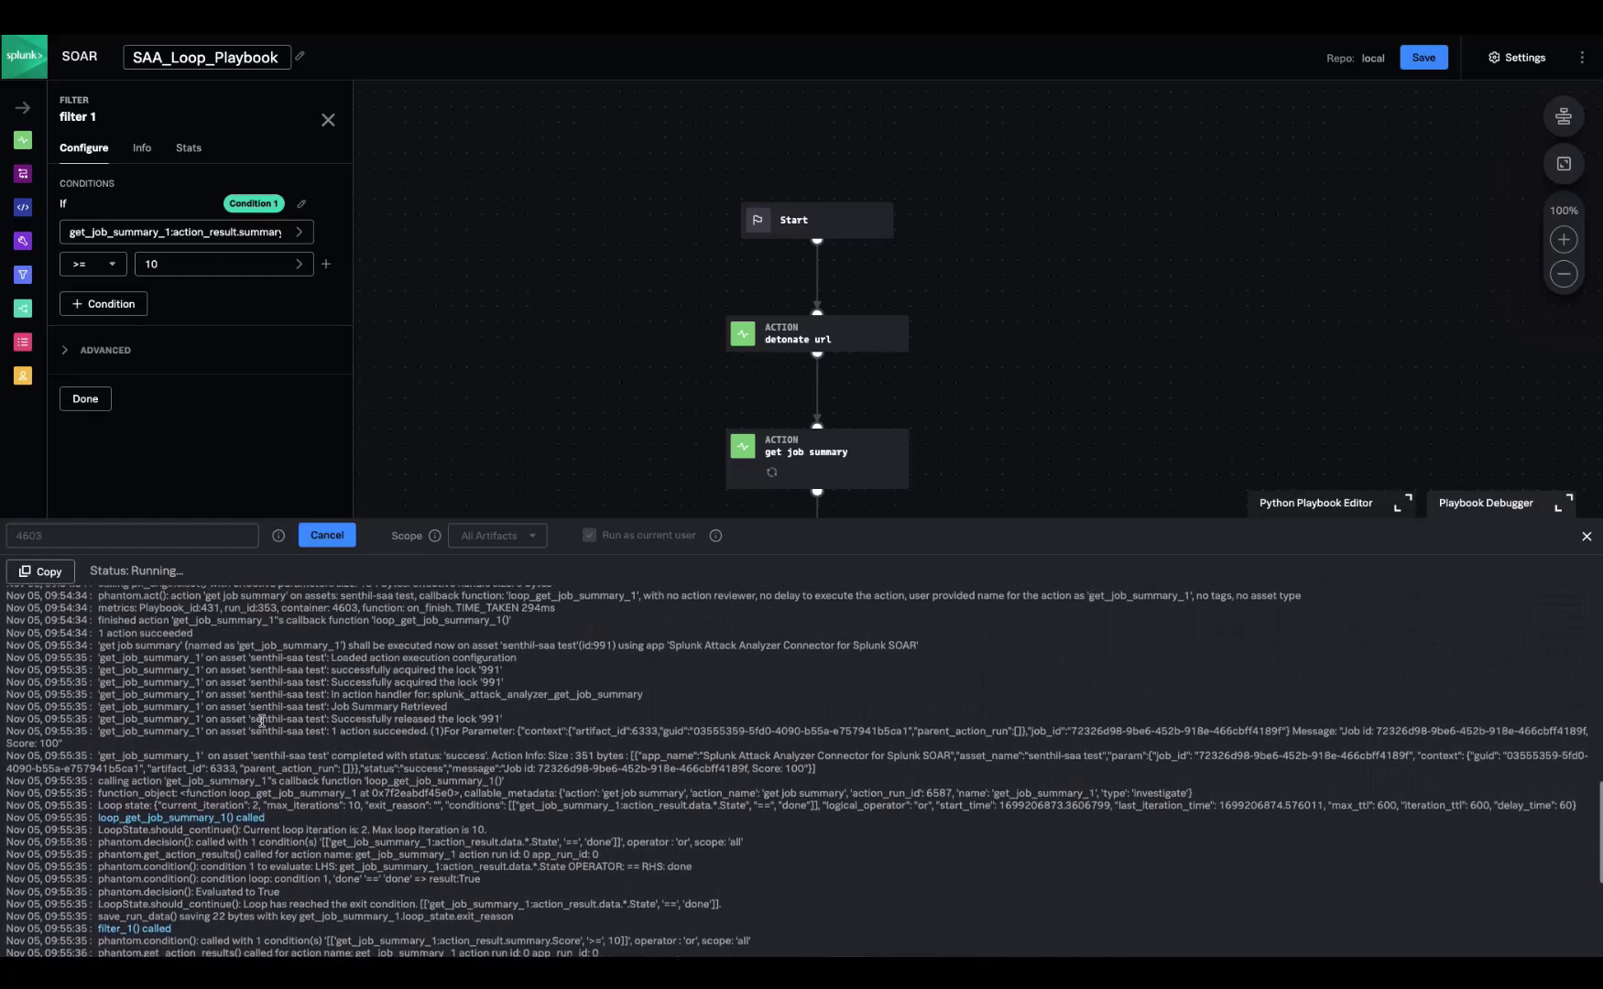
scroll(262, 722, up, 5)
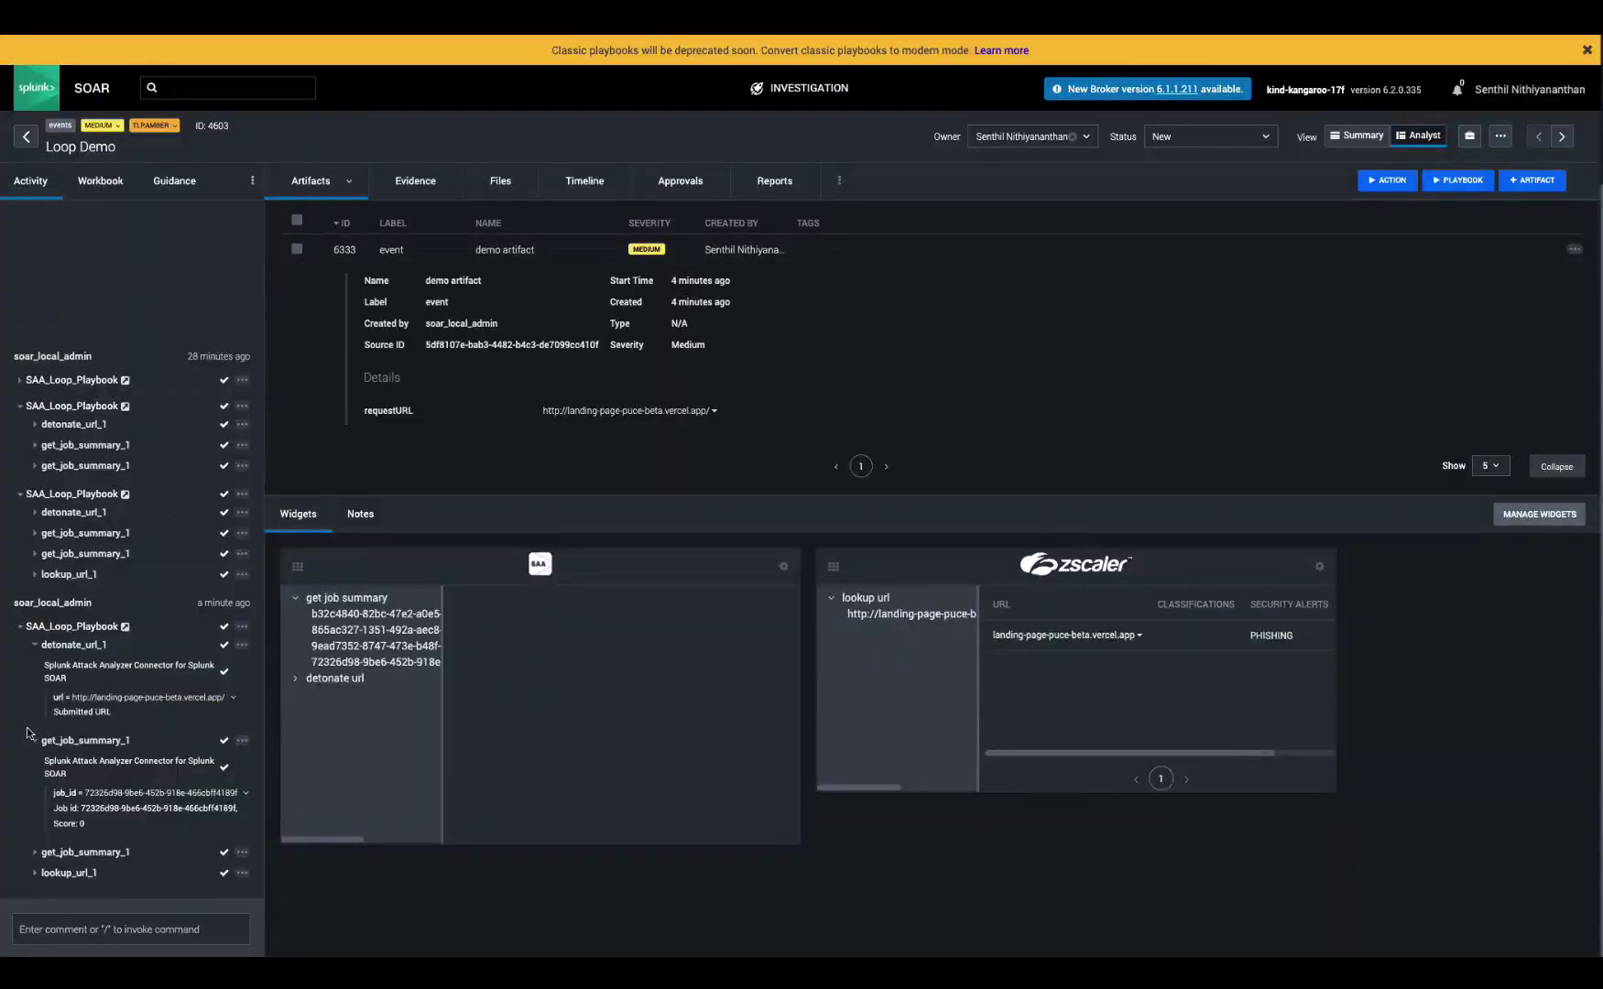
click(34, 852)
scroll(84, 802, down, 1)
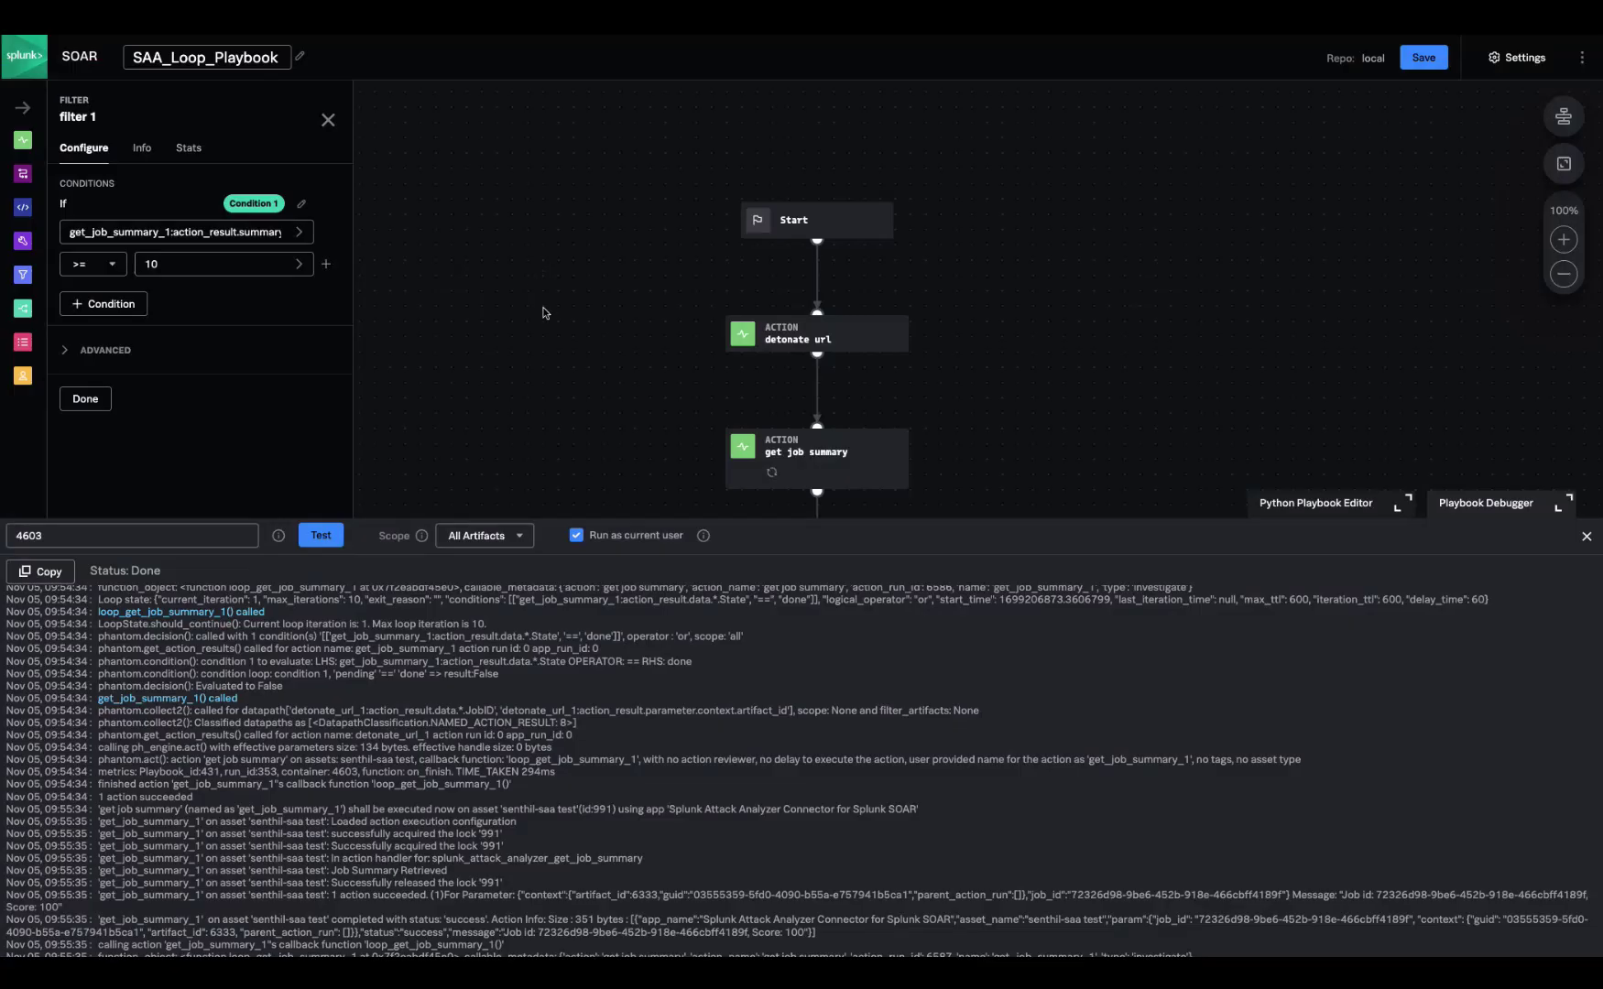
scroll(905, 430, down, 1)
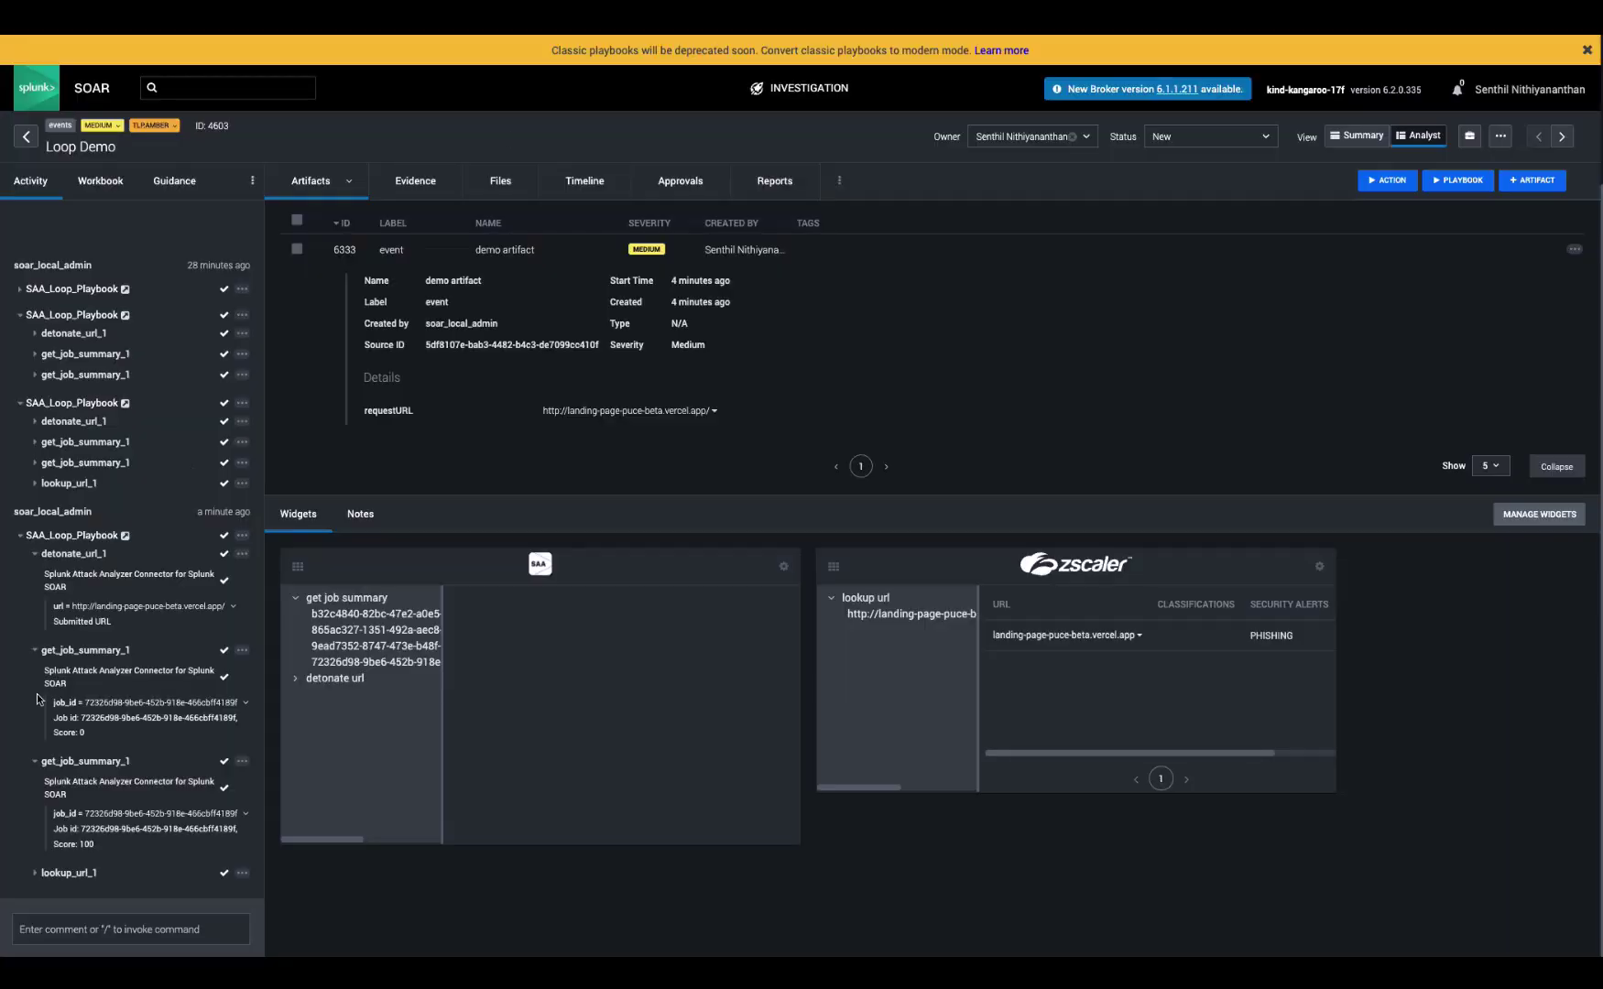
click(34, 875)
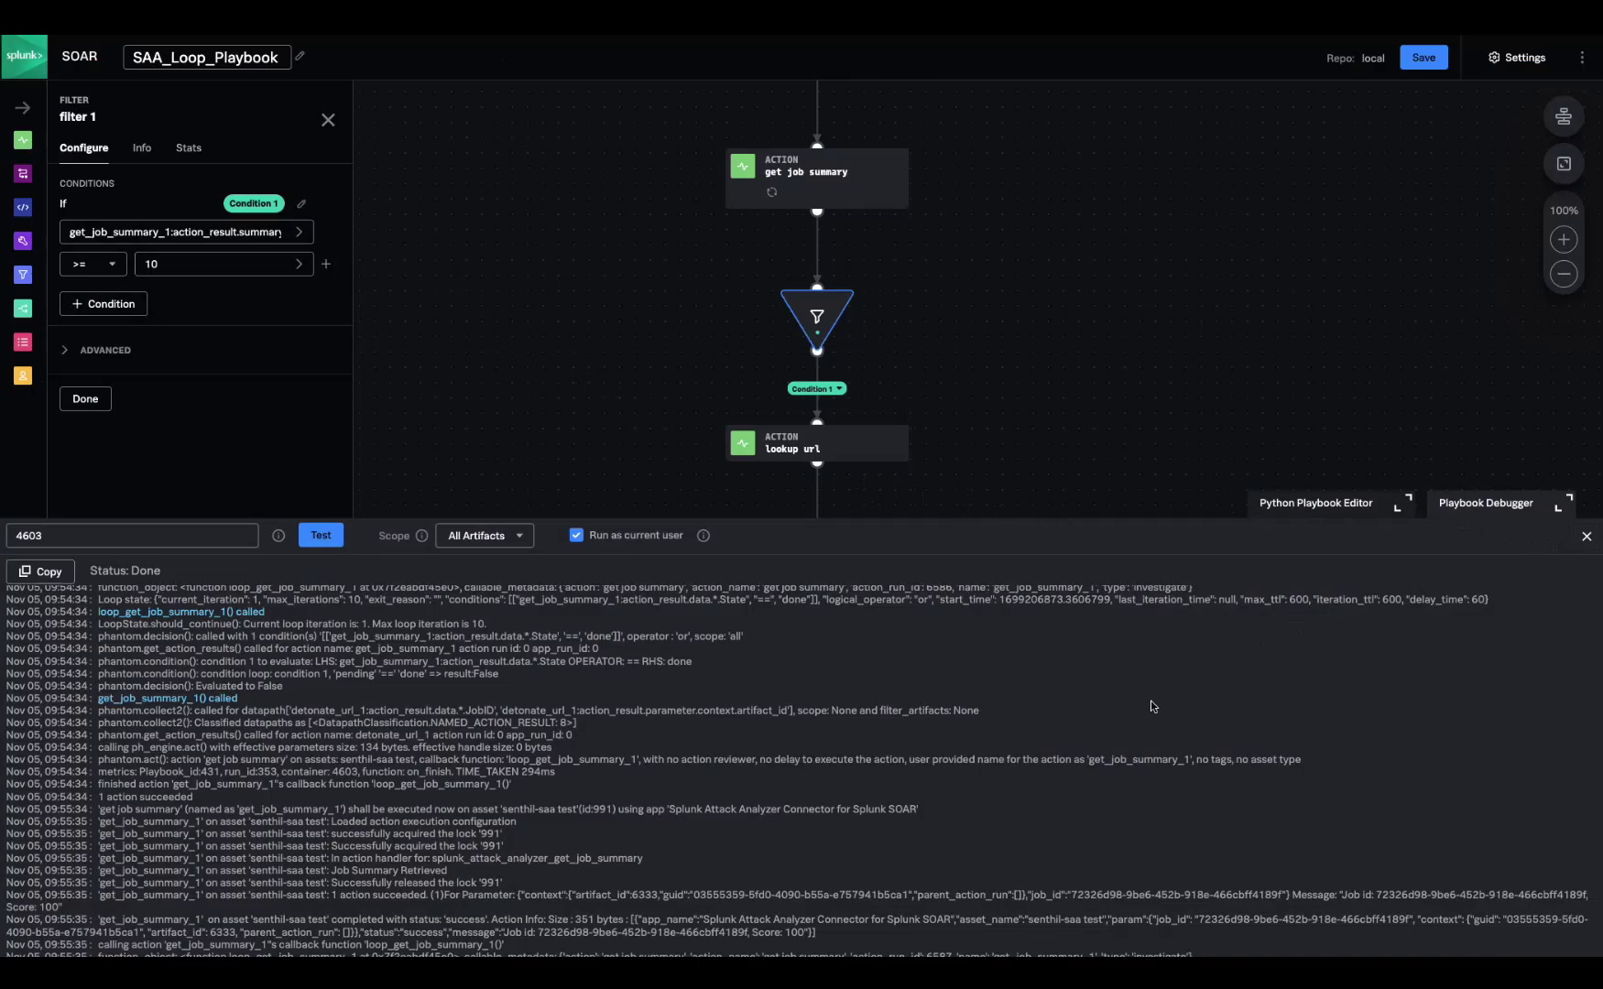
scroll(1153, 706, down, 10)
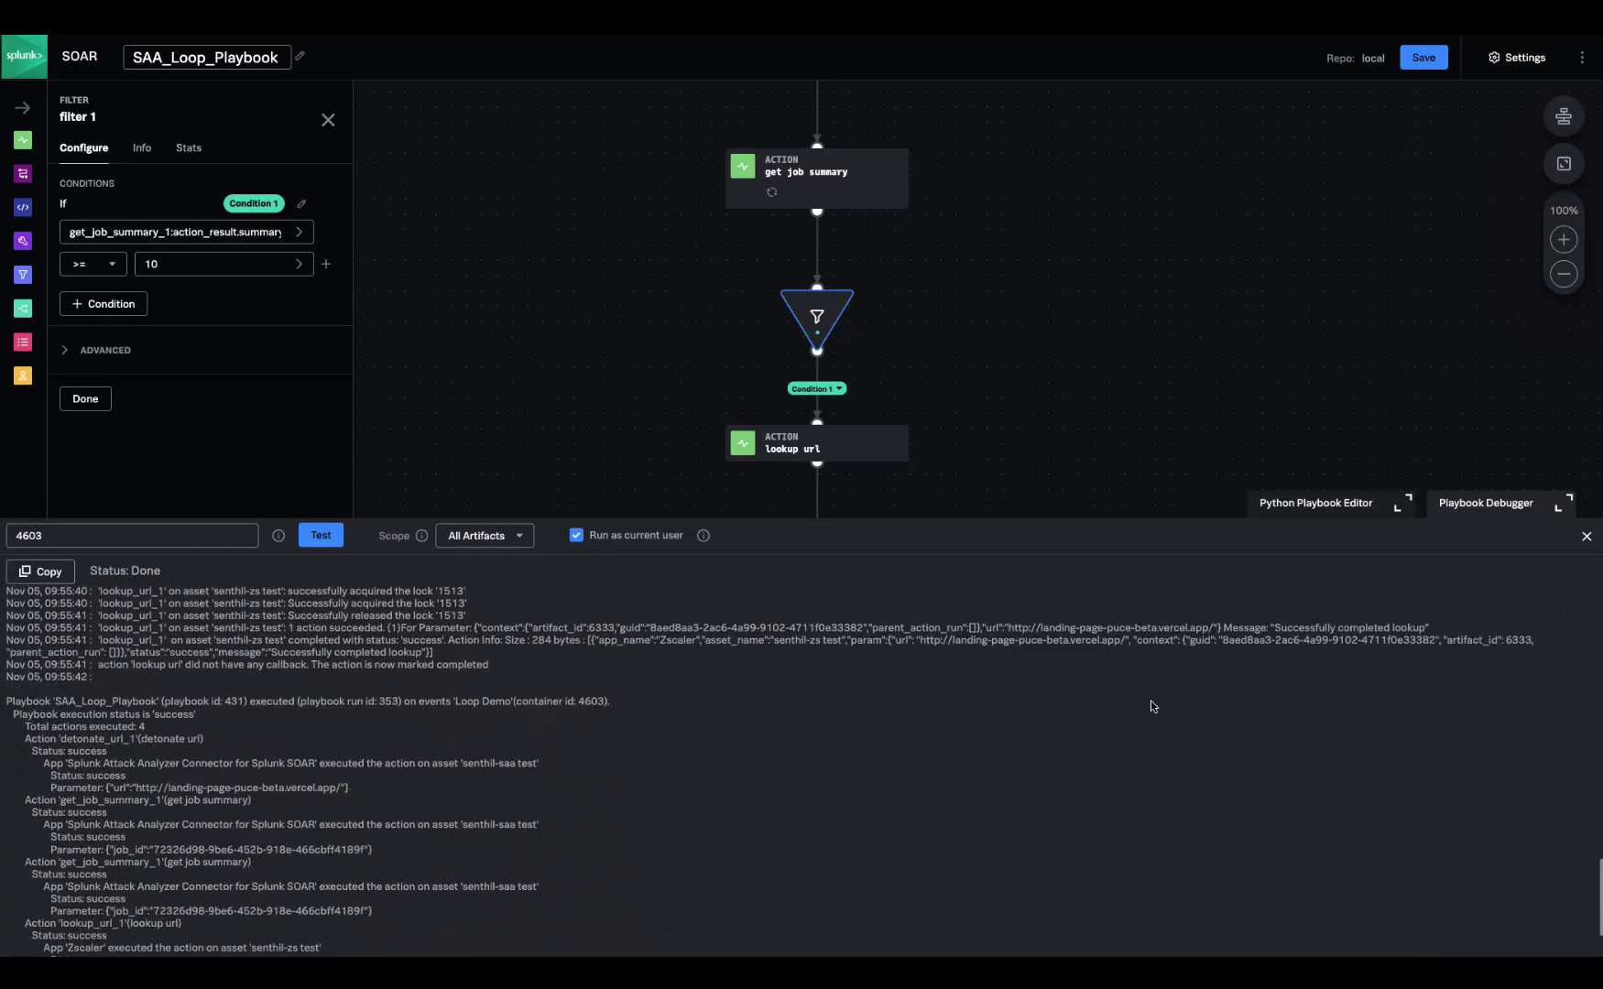
scroll(1153, 706, down, 2)
click(1587, 537)
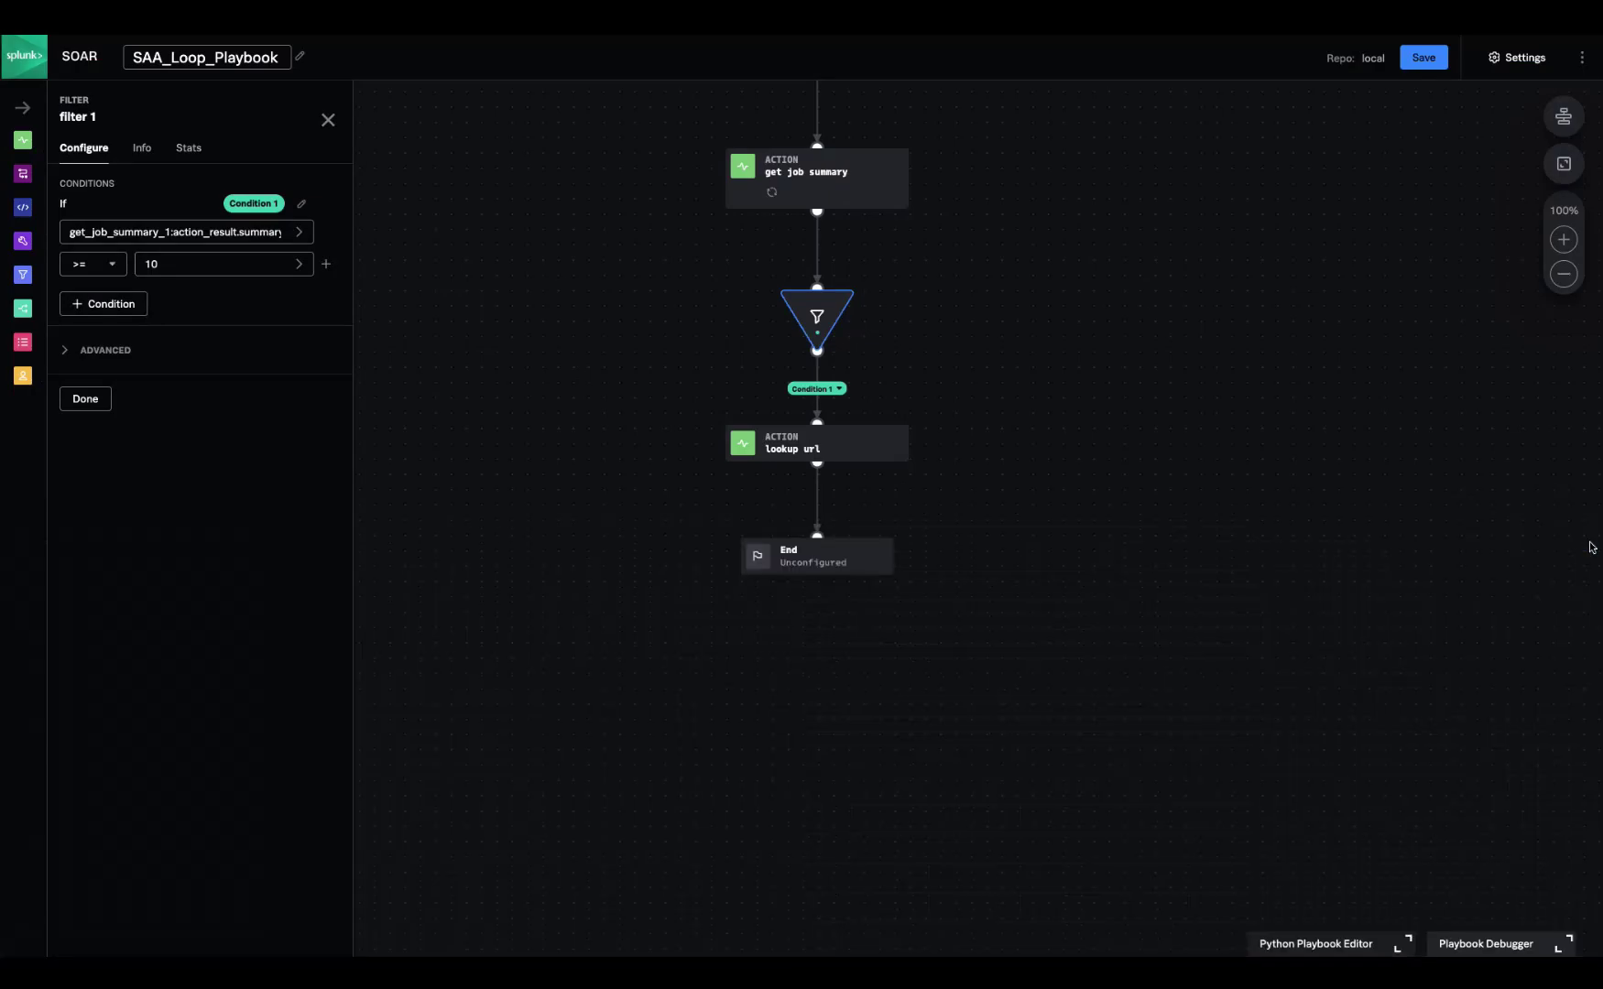
scroll(1184, 568, up, 3)
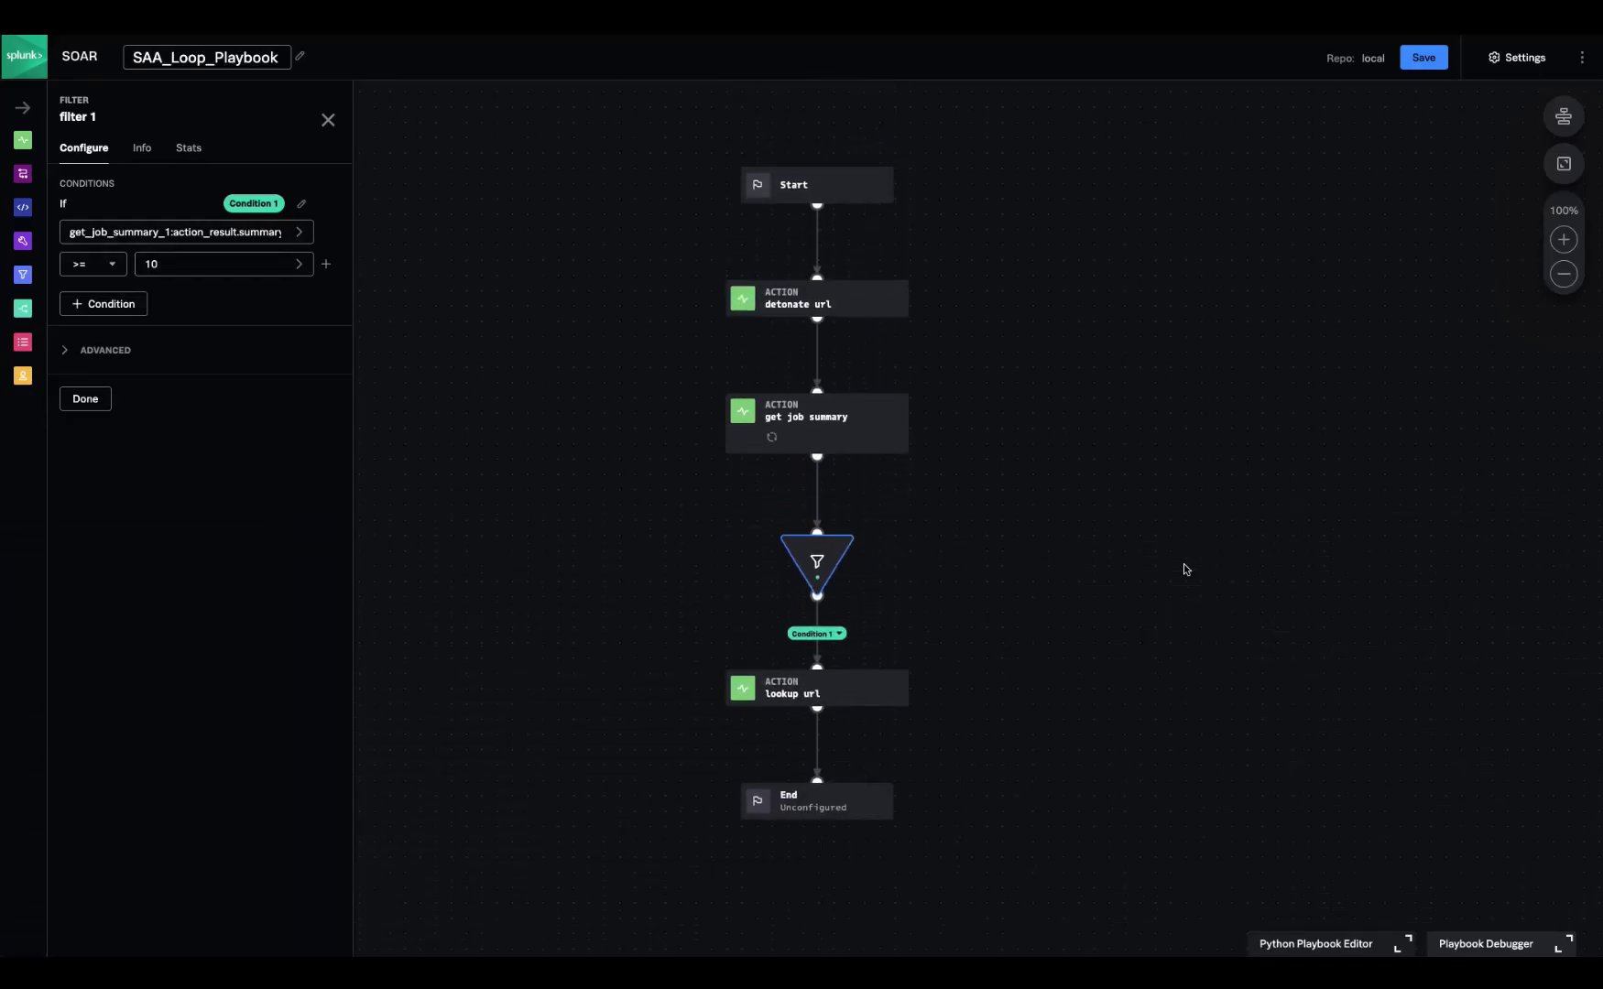